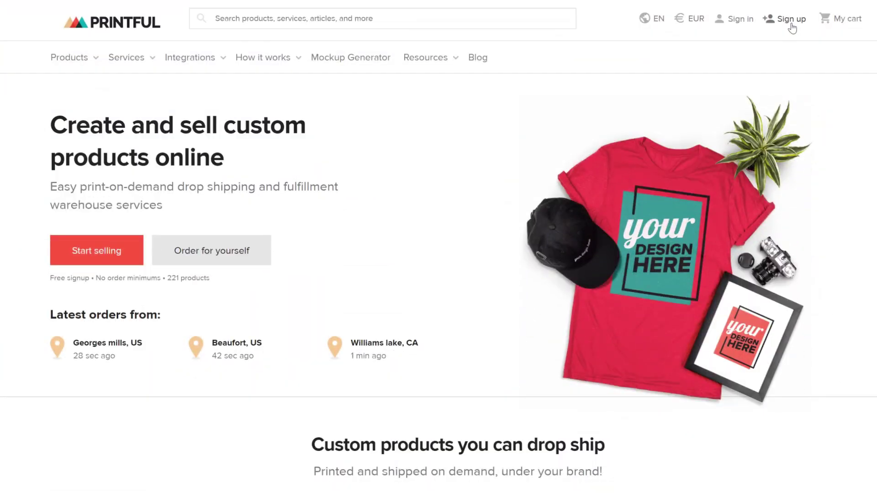
Start a Printful sign-up via Weebly and view Weebly's Free, Personal, Professional and Performance plan prices.
{"action": "left_click", "coordinate": [791, 24]}
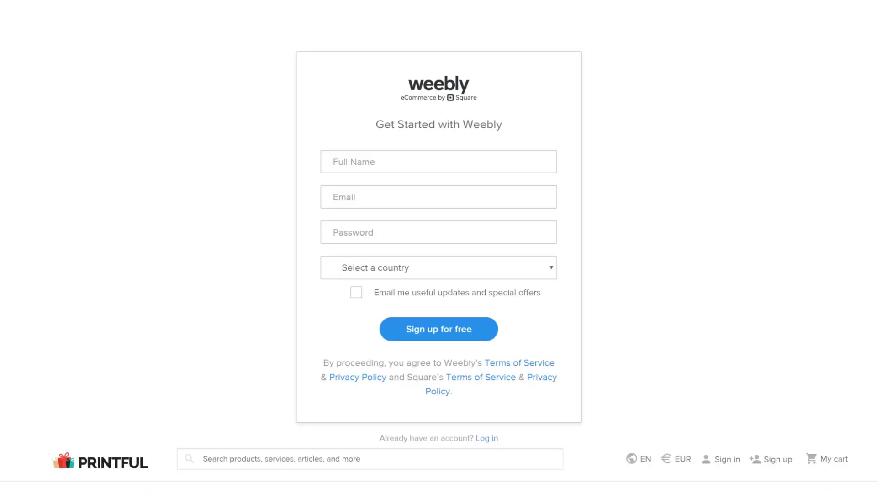
{"action": "left_click", "coordinate": [475, 398]}
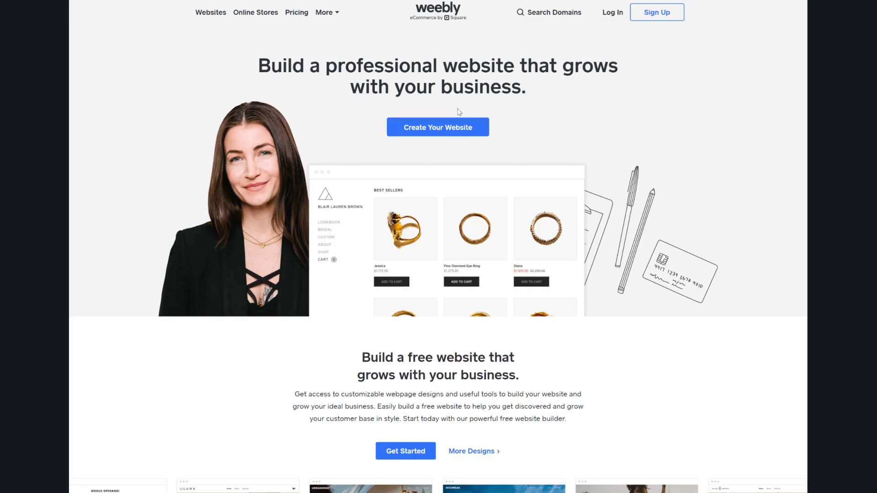
{"action": "left_click", "coordinate": [301, 14]}
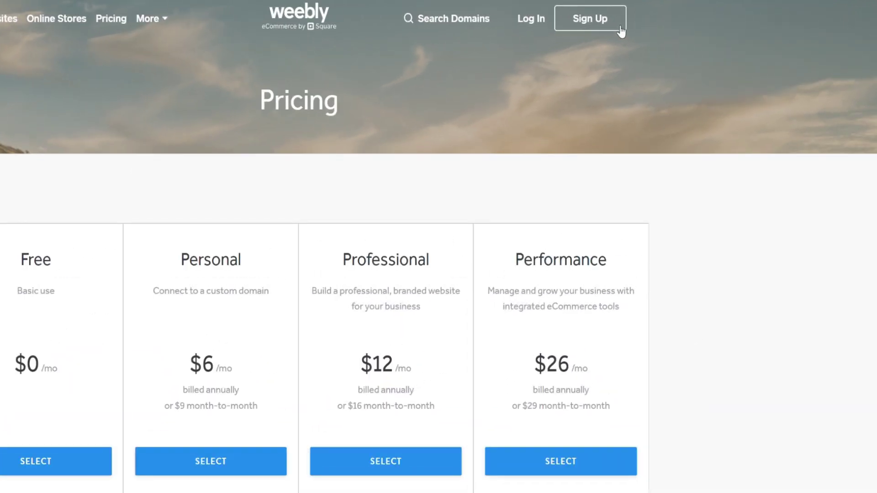
Register a free Weebly account, choose a website without a store, and pick the Loveseat theme.
{"action": "left_click", "coordinate": [678, 14]}
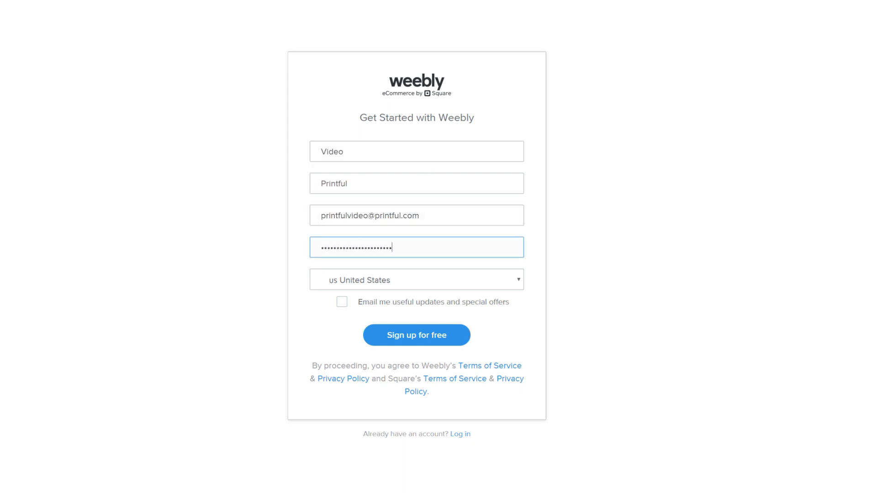
{"action": "left_click", "coordinate": [454, 343]}
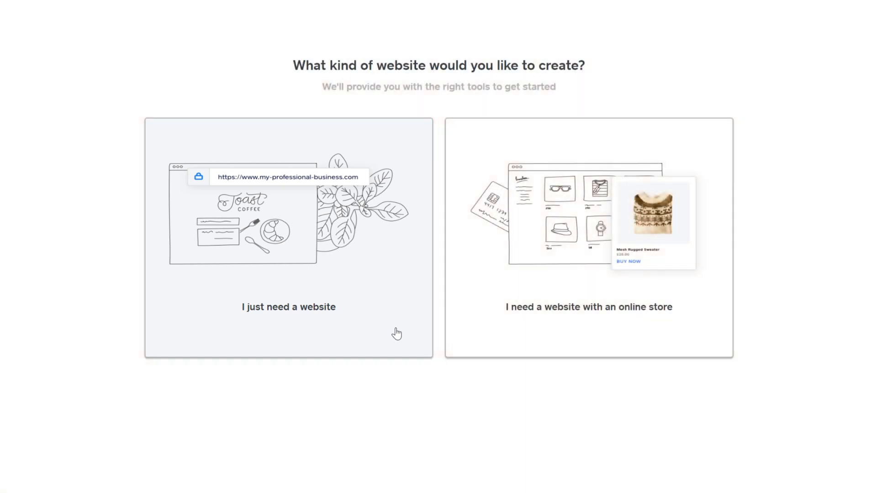
{"action": "left_click", "coordinate": [396, 334]}
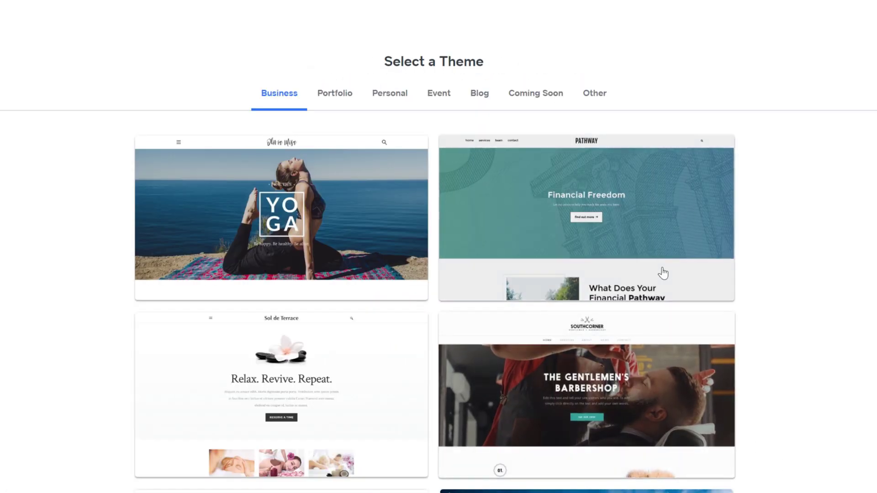
{"action": "left_click", "coordinate": [595, 94]}
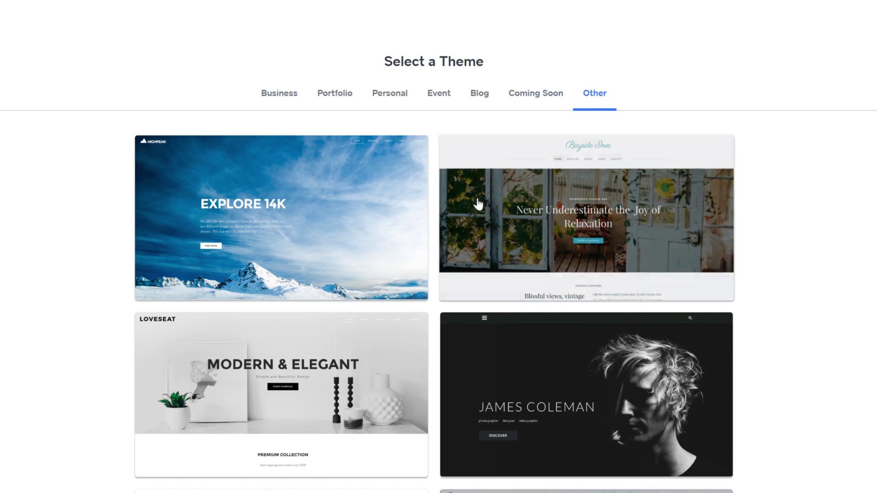
{"action": "left_click", "coordinate": [390, 357]}
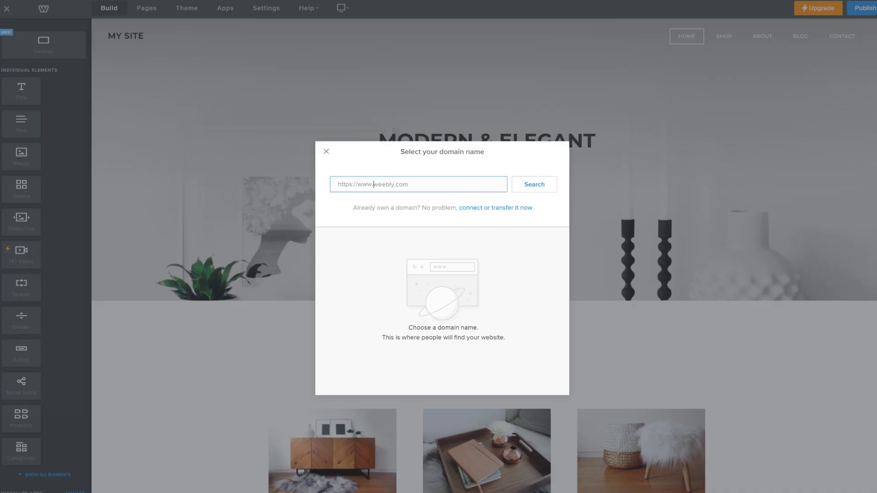
Search 'printfulvideo' and claim the free printfulvideo.weebly.com subdomain.
{"action": "left_click", "coordinate": [535, 185]}
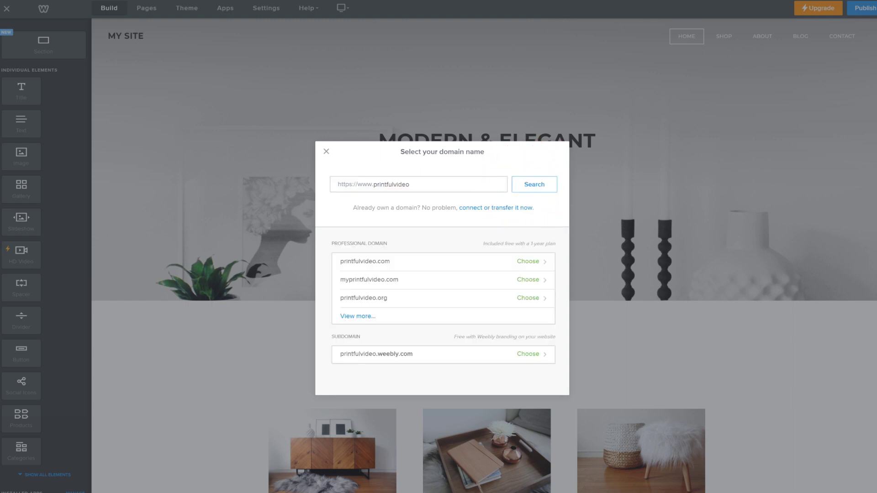
{"action": "left_click", "coordinate": [528, 355]}
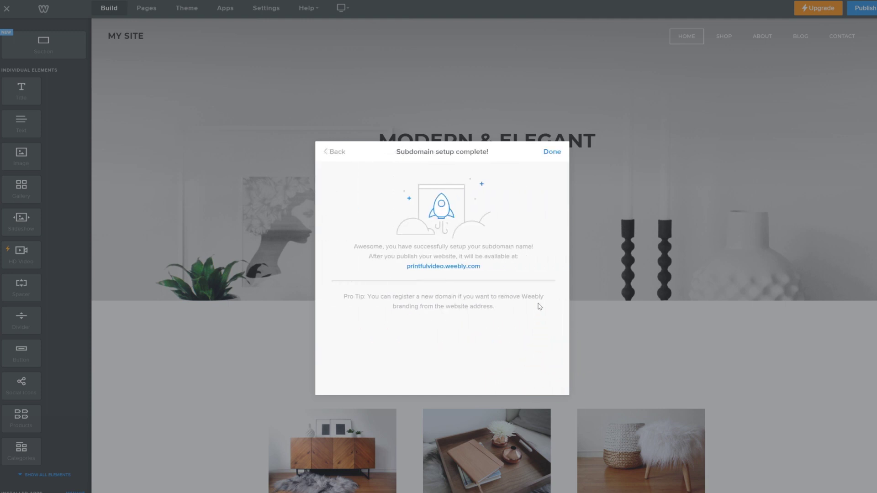
{"action": "left_click", "coordinate": [551, 152]}
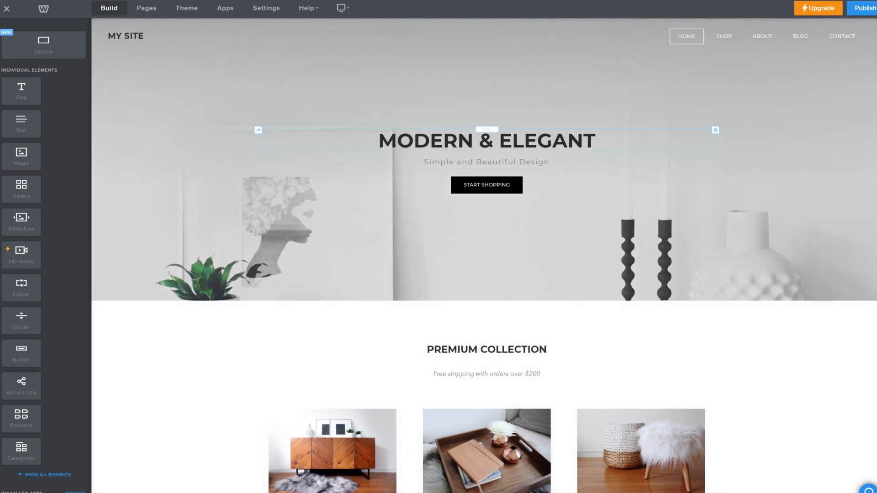
Visit the Shop page, skip product selection, and publish the site to printfulvideo.weebly.com.
{"action": "left_click", "coordinate": [724, 36]}
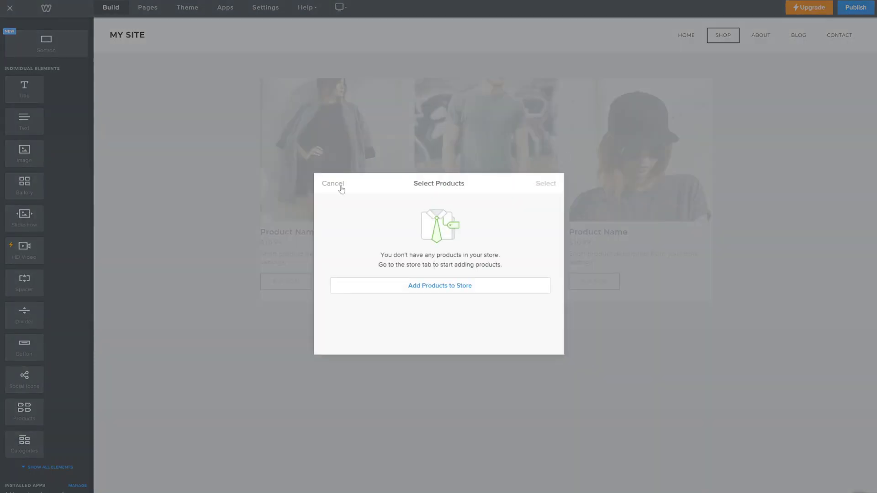
{"action": "left_click", "coordinate": [333, 183]}
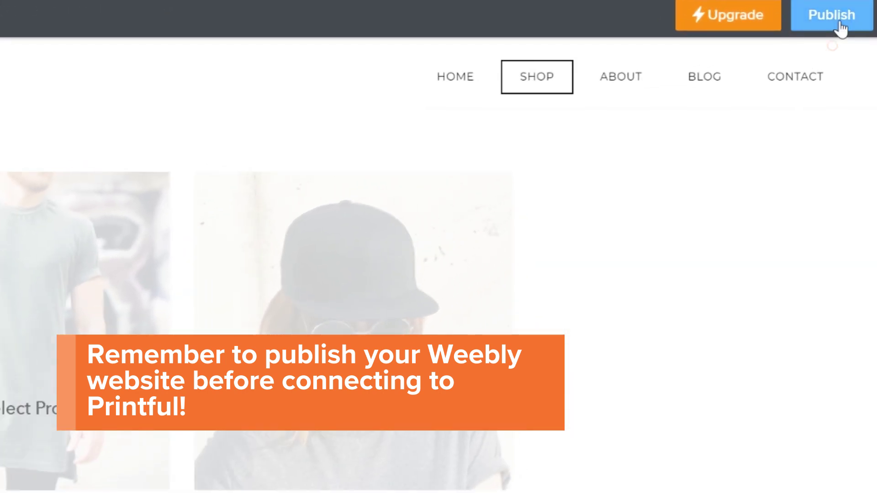
{"action": "left_click", "coordinate": [840, 23]}
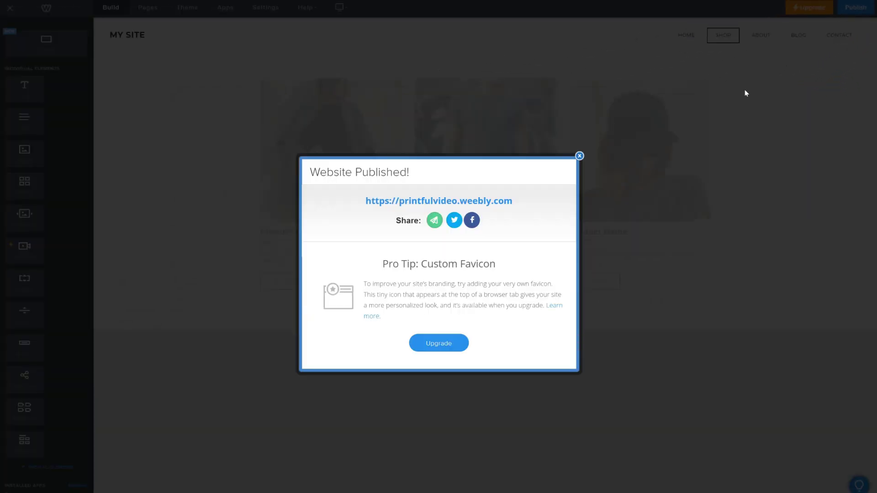
{"action": "left_click", "coordinate": [631, 162]}
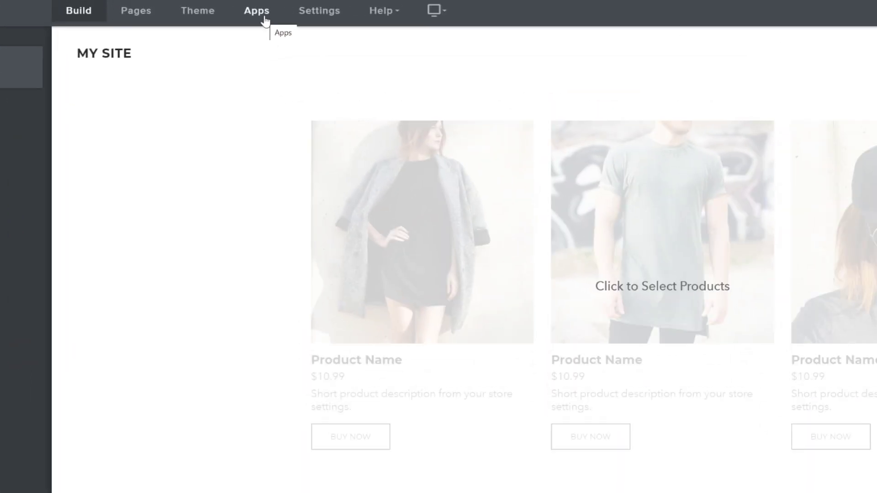
Find Printful in the App Center, add it, and sign in to link the existing Printful account.
{"action": "left_click", "coordinate": [264, 18]}
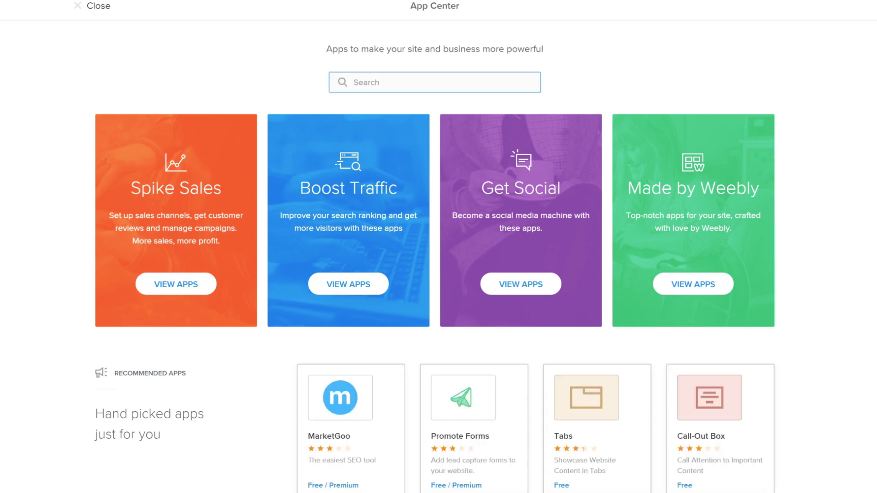
{"action": "key", "text": "Return"}
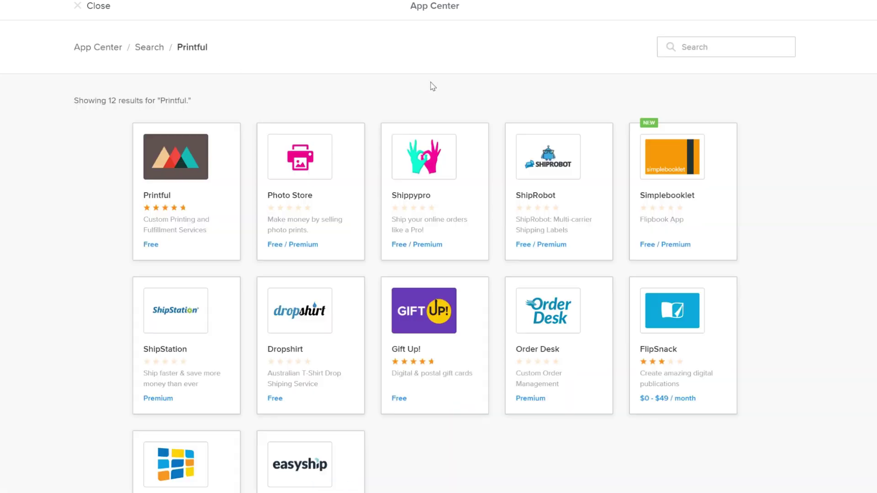
{"action": "left_click", "coordinate": [211, 204]}
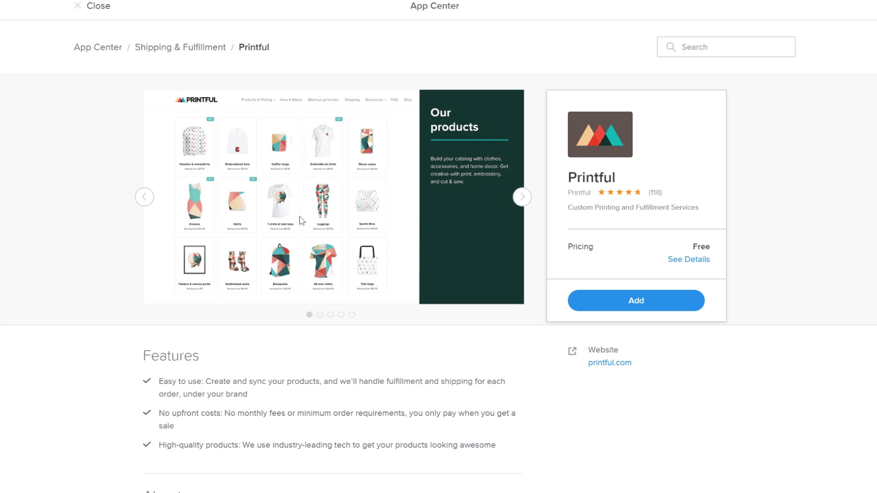
{"action": "left_click", "coordinate": [670, 311]}
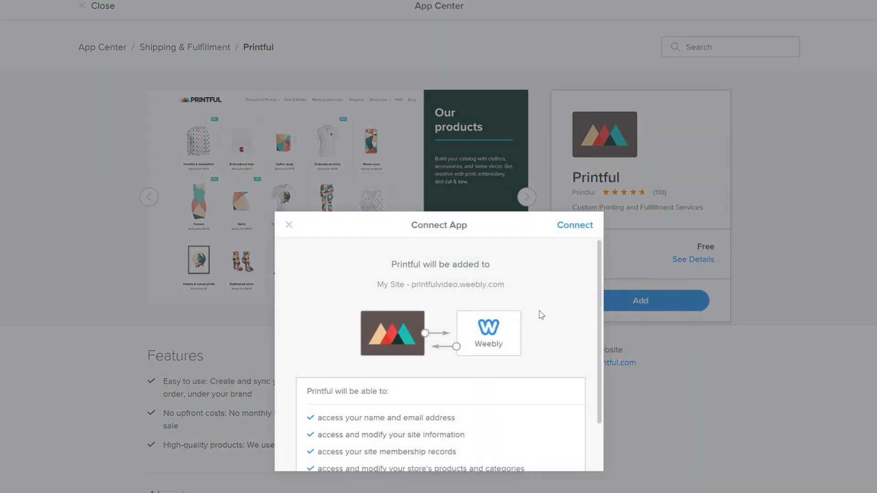
{"action": "left_click", "coordinate": [572, 225]}
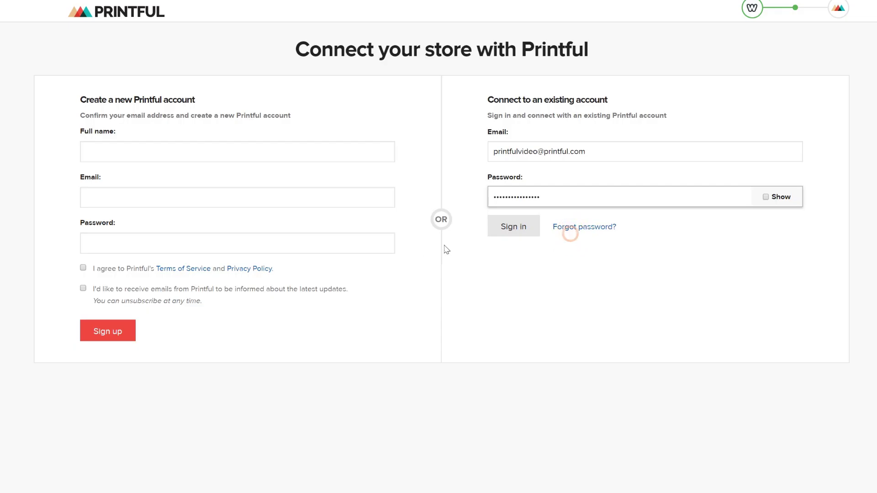
{"action": "left_click", "coordinate": [498, 231]}
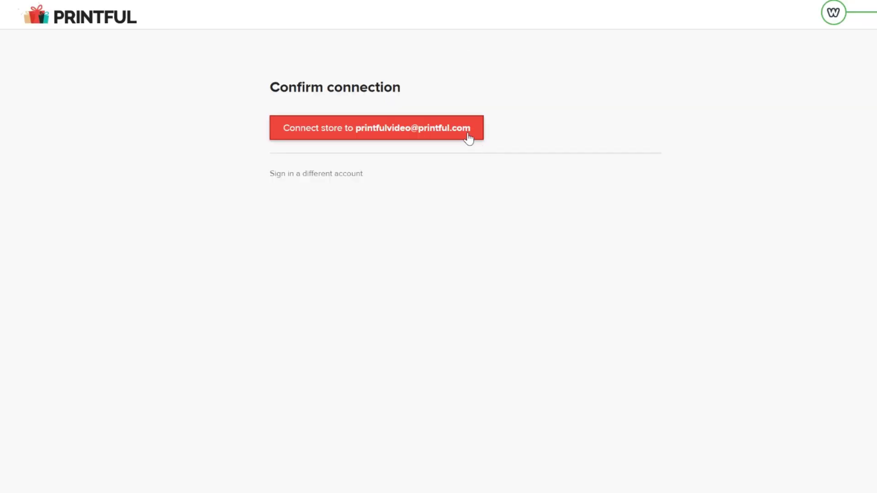
{"action": "left_click", "coordinate": [466, 136]}
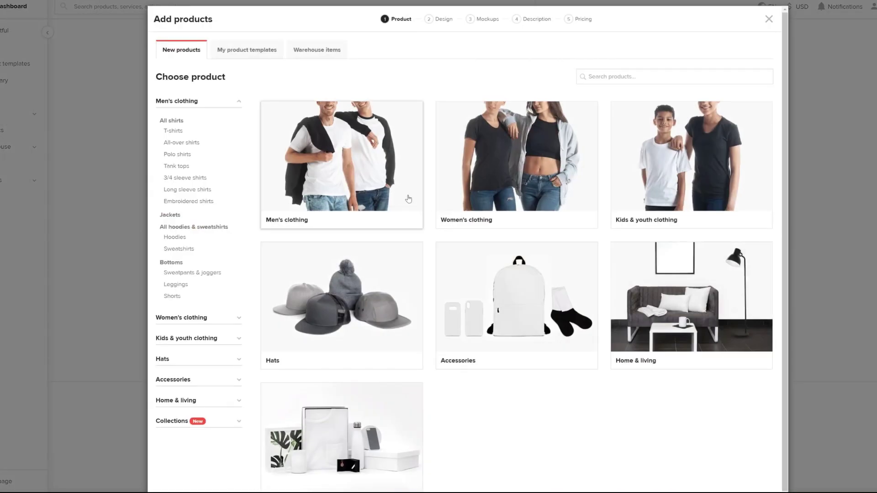
Open the Men's clothing category in the Add products chooser.
{"action": "left_click", "coordinate": [410, 200]}
Pick the Bella + Canvas 3001 t-shirt in Heather Mint only, dropping White and the 2XL size.
{"action": "left_click", "coordinate": [367, 285]}
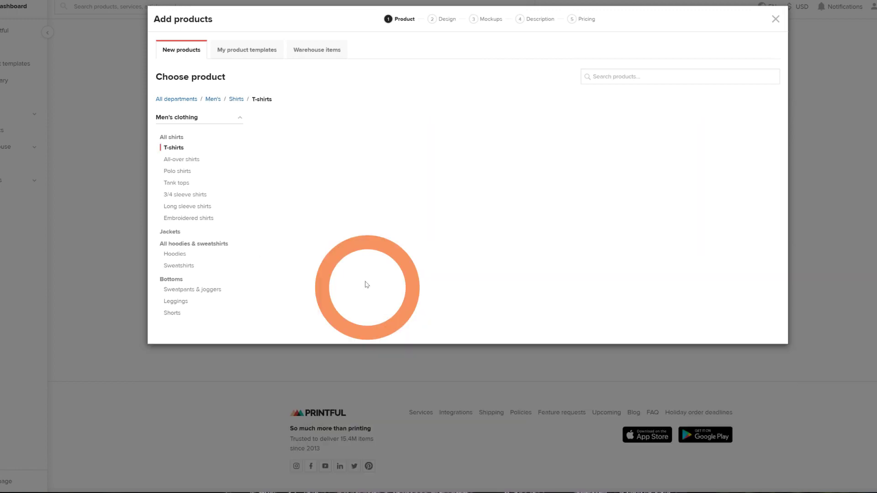
{"action": "left_click", "coordinate": [353, 249]}
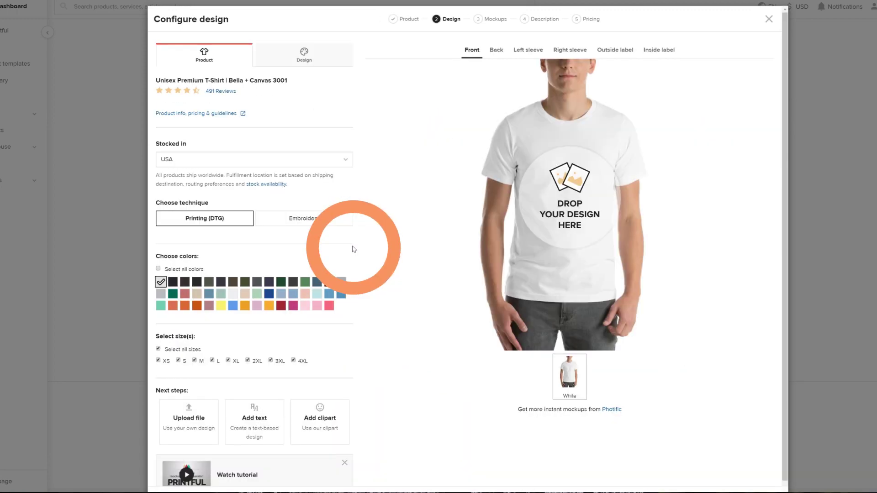
{"action": "left_click", "coordinate": [161, 305]}
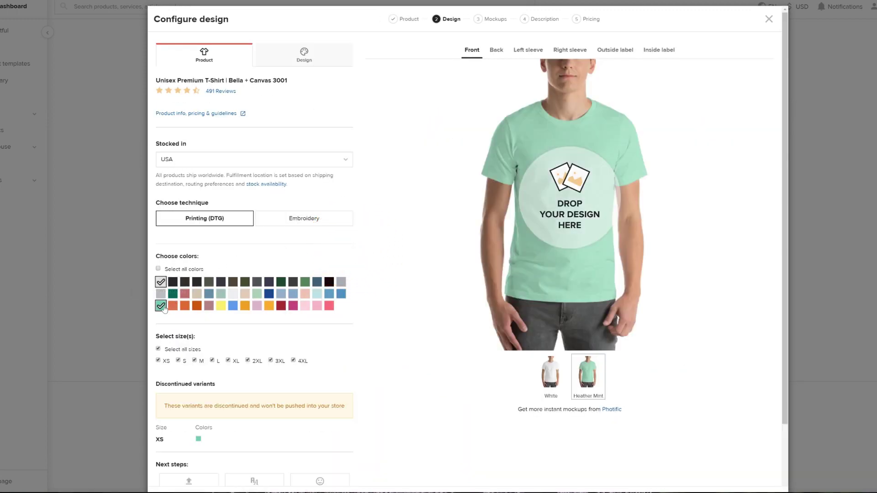
{"action": "left_click", "coordinate": [160, 280]}
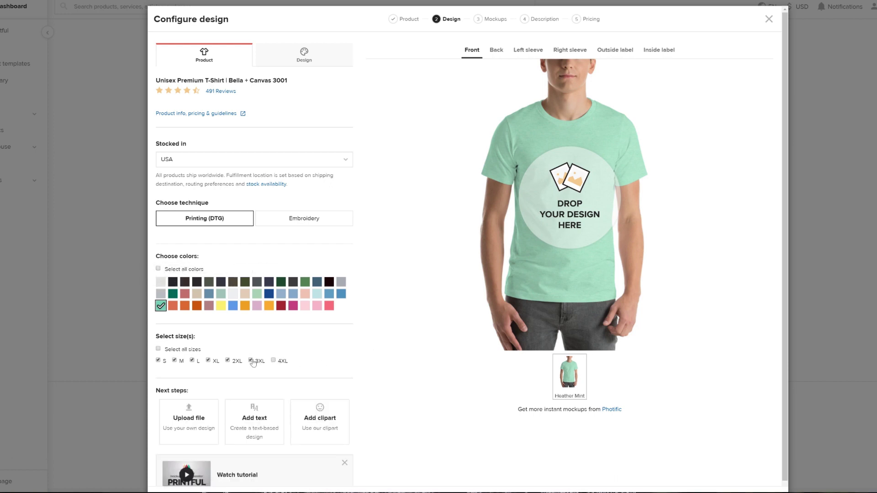
{"action": "left_click", "coordinate": [232, 362]}
{"action": "left_click", "coordinate": [315, 64]}
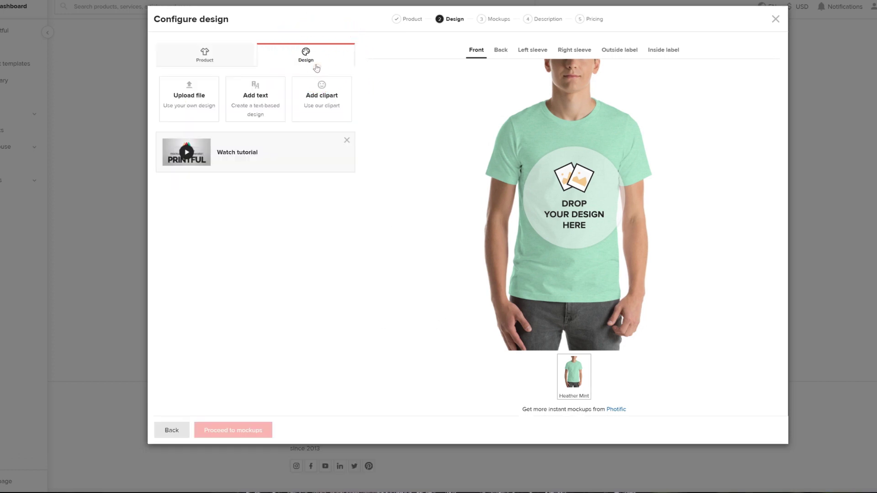
Browse the file library and clipart, then place the Printful_Colibri sample design on the shirt front.
{"action": "left_click", "coordinate": [212, 116]}
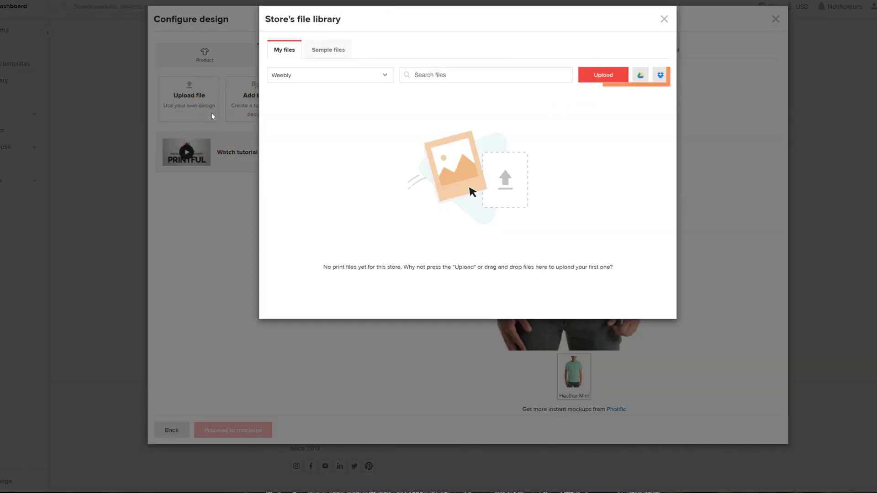
{"action": "left_click", "coordinate": [344, 51]}
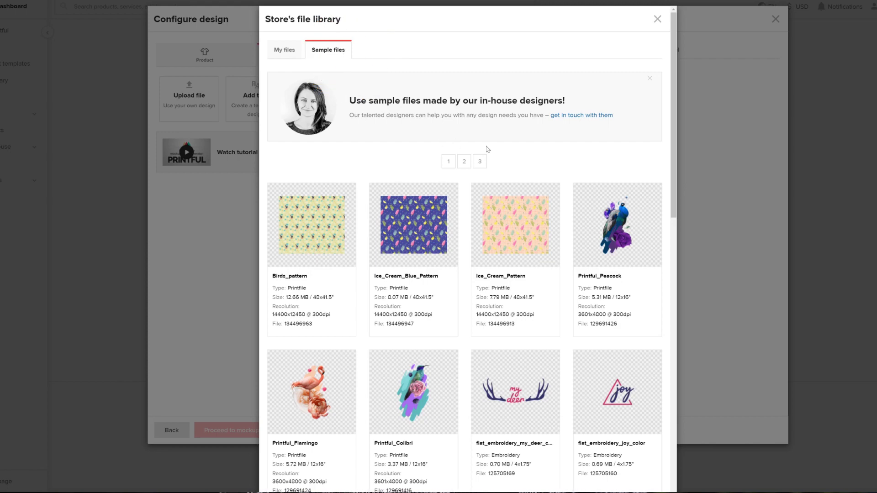
{"action": "left_click", "coordinate": [657, 19]}
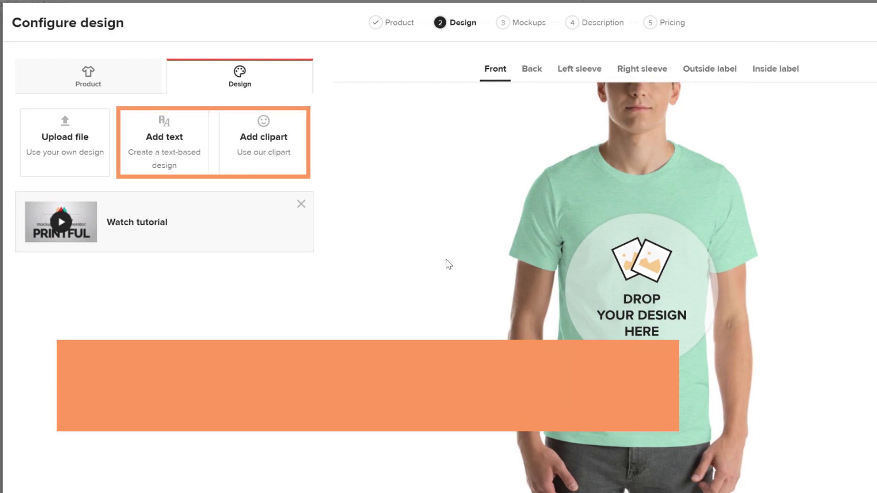
{"action": "left_click", "coordinate": [304, 173]}
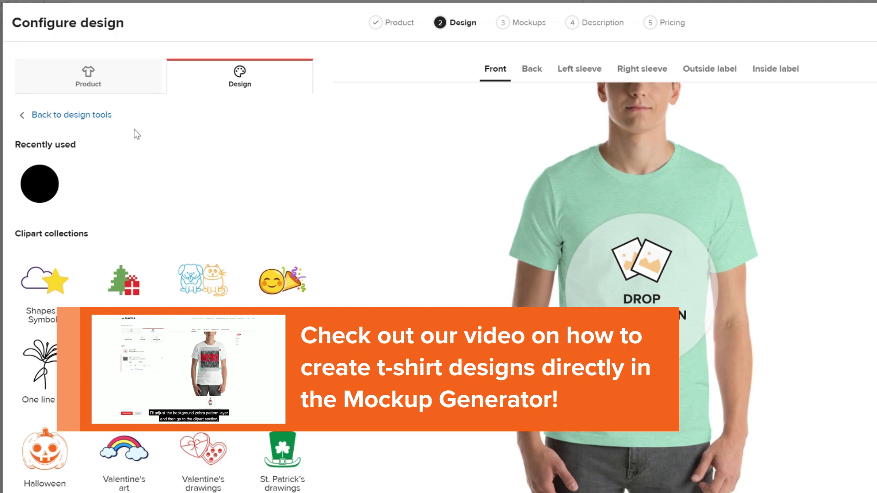
{"action": "left_click", "coordinate": [108, 116]}
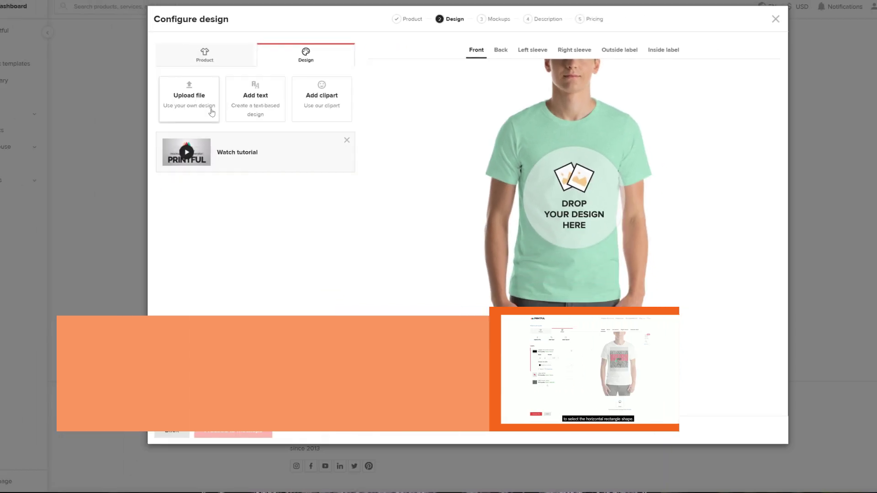
{"action": "left_click", "coordinate": [98, 157]}
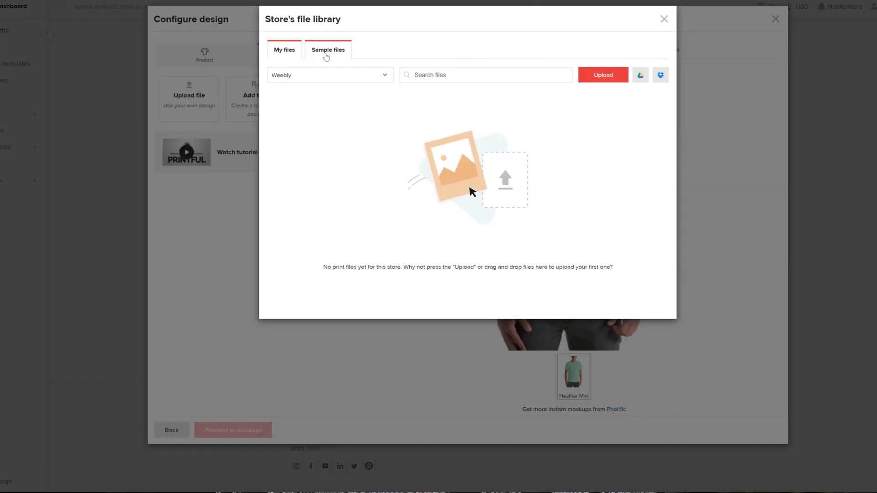
{"action": "left_click", "coordinate": [328, 49]}
{"action": "left_click", "coordinate": [428, 388]}
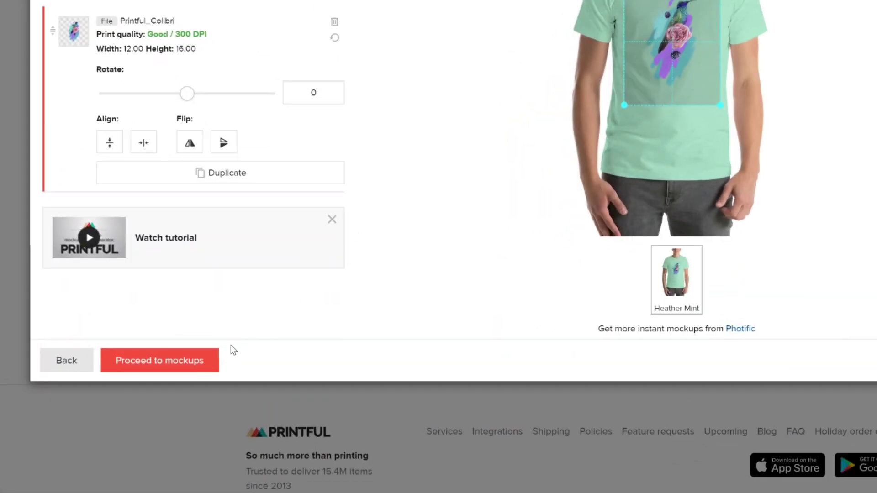
Choose the Flat Lifestyle mockup style for the t-shirt.
{"action": "left_click", "coordinate": [213, 365]}
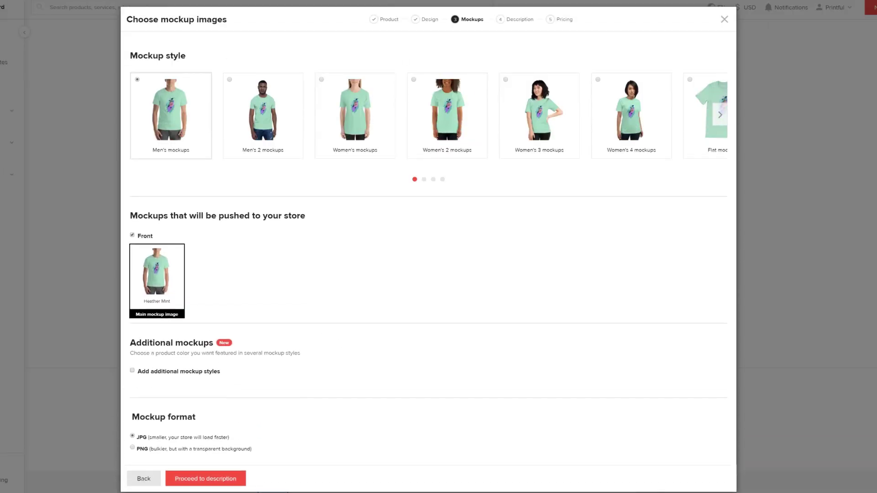
{"action": "left_click", "coordinate": [424, 179]}
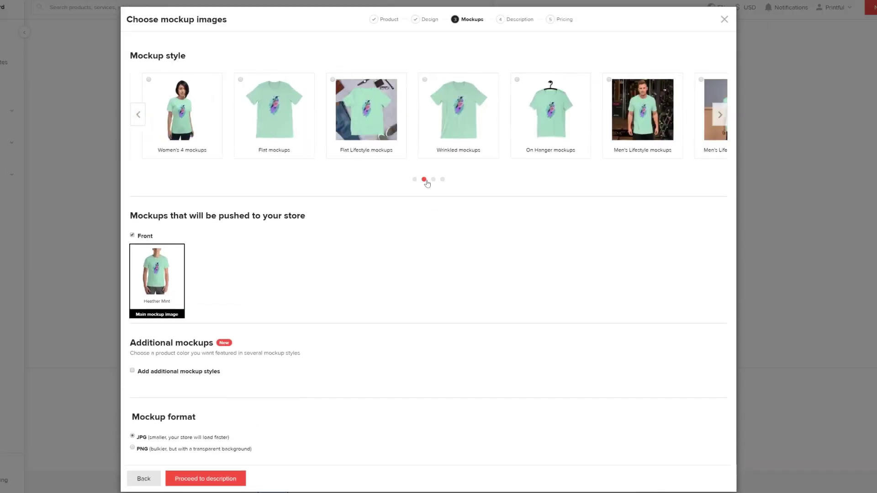
{"action": "left_click", "coordinate": [386, 126]}
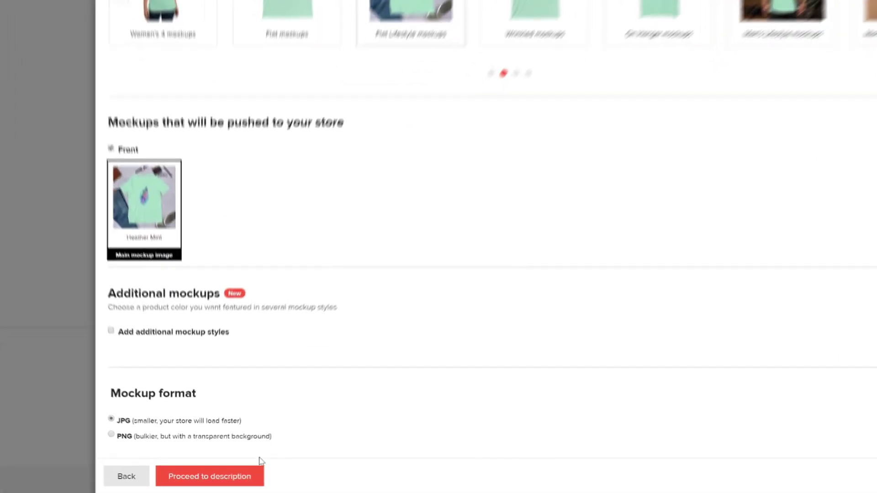
{"action": "left_click", "coordinate": [240, 478]}
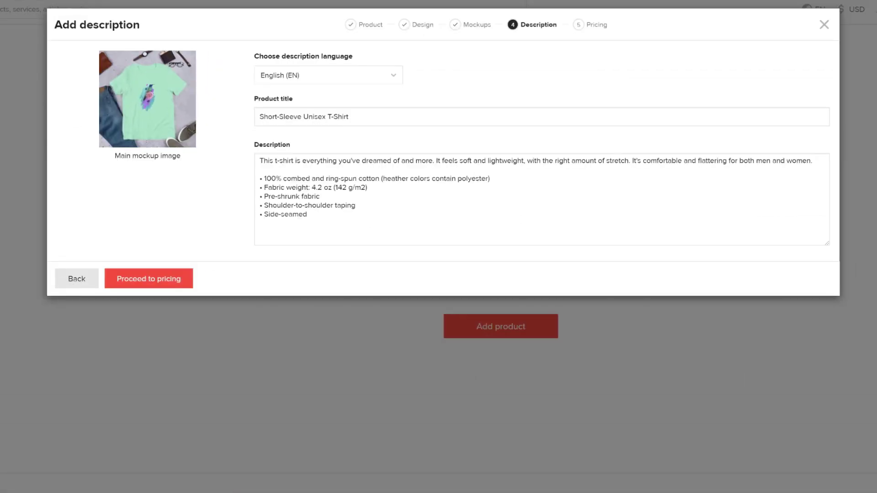
Retitle the product 'Printful T-shirt' and advance to pricing.
{"action": "left_click_drag", "start_coordinate": [350, 116], "coordinate": [256, 124]}
{"action": "type", "text": "Print"}
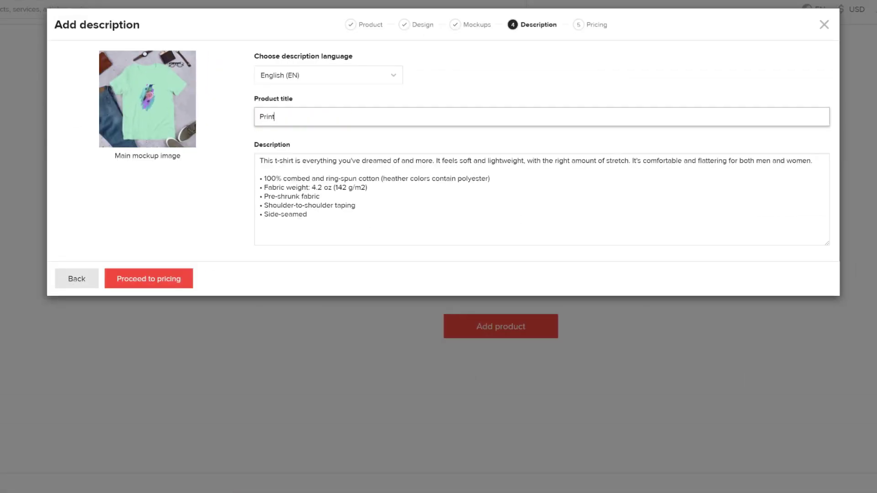
{"action": "type", "text": "ful "}
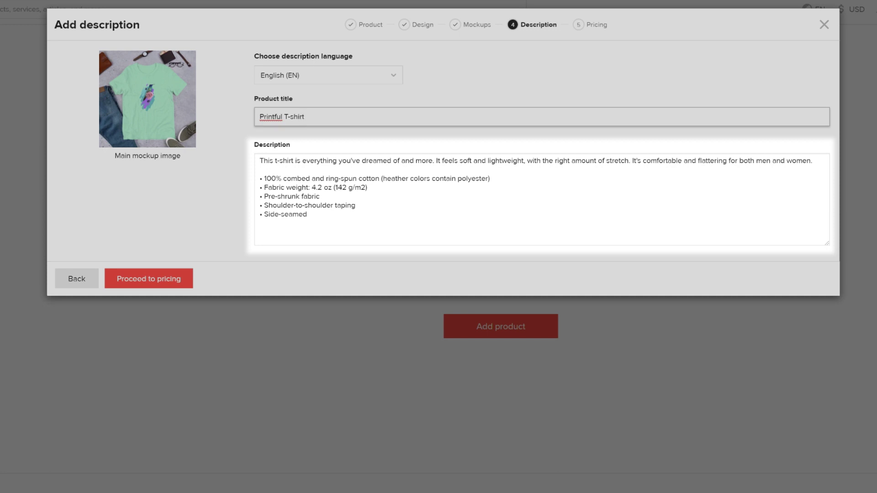
{"action": "type", "text": "T-shirt"}
{"action": "left_click", "coordinate": [566, 86]}
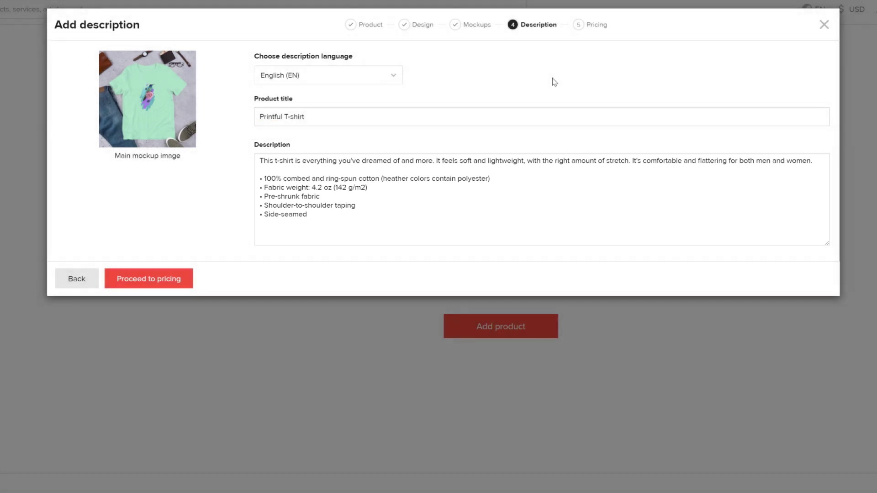
{"action": "left_click", "coordinate": [186, 281]}
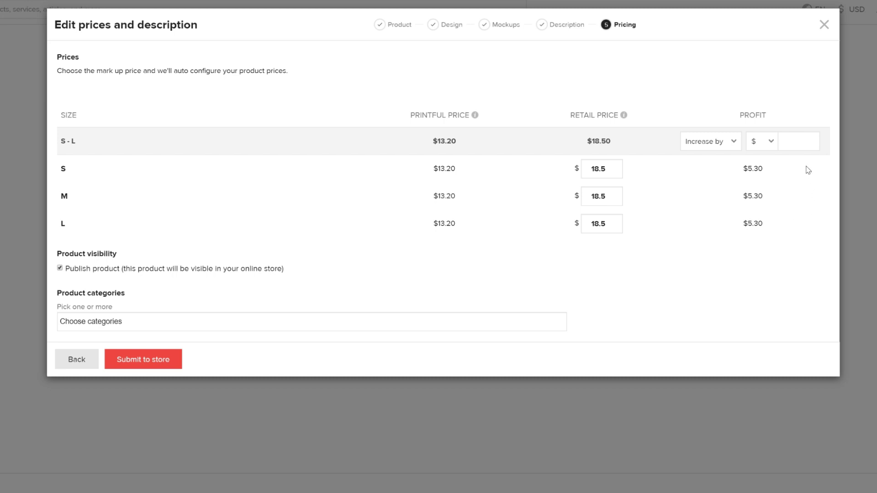
Add a $2 profit markup so S, M and L retail at $20.50, then submit to the store.
{"action": "left_click", "coordinate": [811, 139]}
{"action": "left_click", "coordinate": [811, 139]}
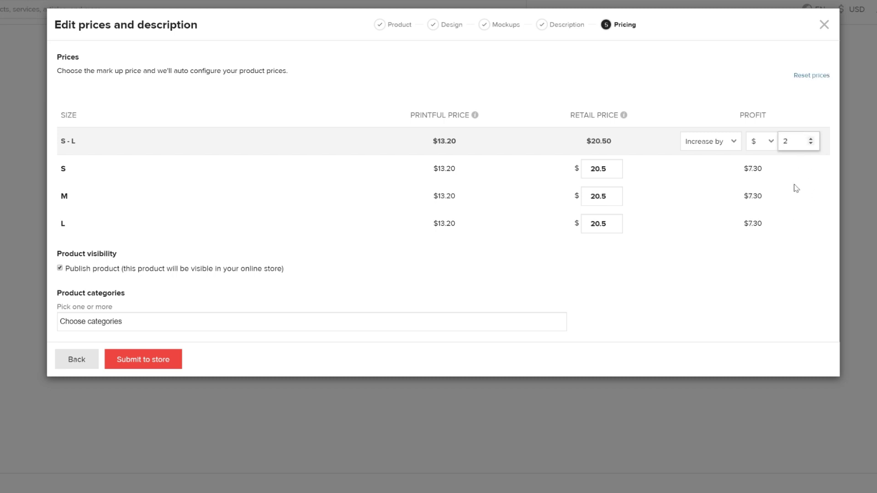
{"action": "left_click", "coordinate": [750, 261]}
{"action": "left_click", "coordinate": [177, 368]}
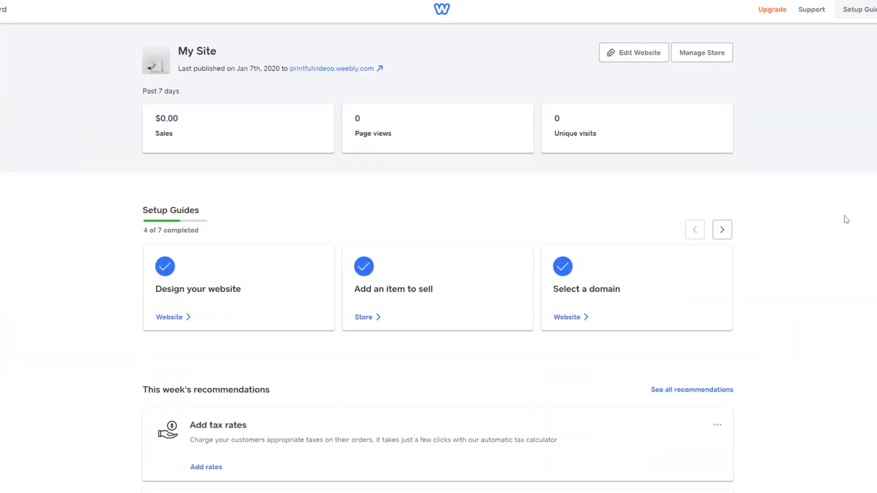
Set the Shop page's product element to show only the Printful T-shirt in a grid layout.
{"action": "left_click", "coordinate": [649, 59]}
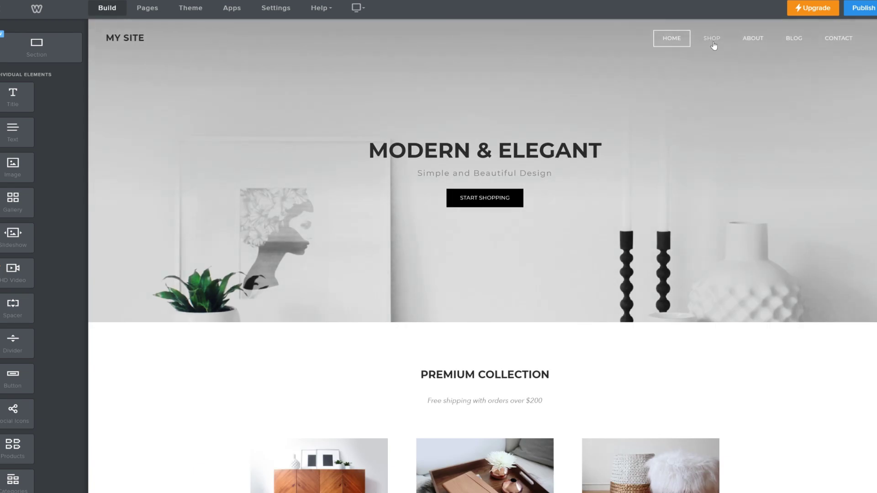
{"action": "left_click", "coordinate": [712, 41]}
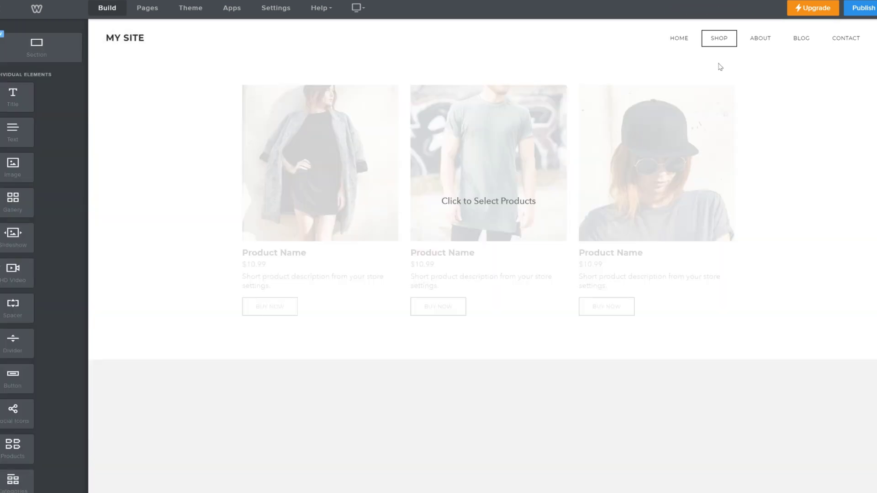
{"action": "left_click", "coordinate": [508, 209]}
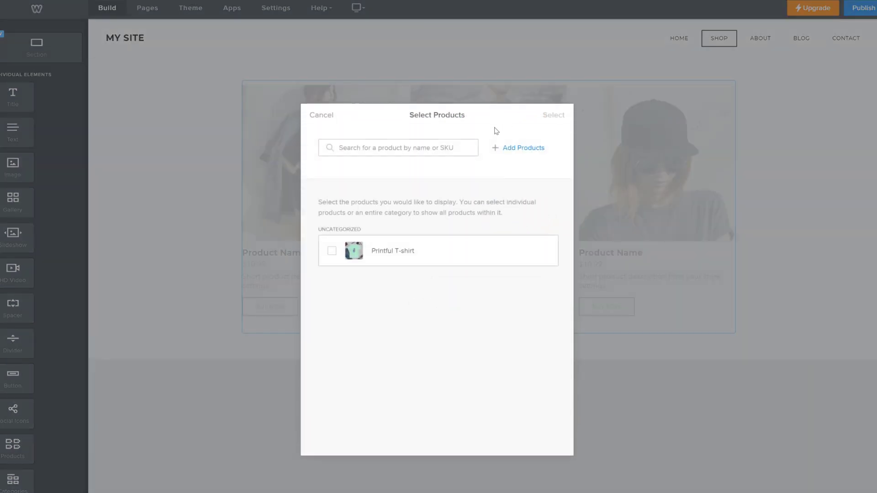
{"action": "left_click", "coordinate": [332, 251]}
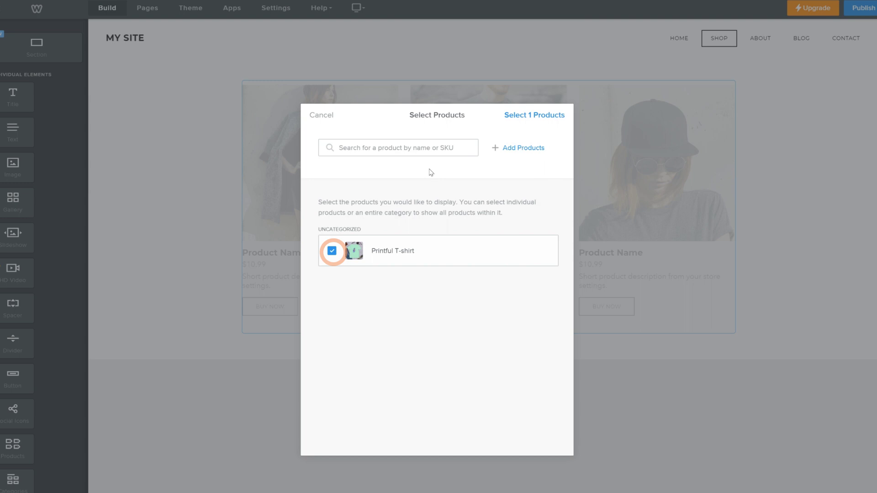
{"action": "left_click", "coordinate": [547, 118]}
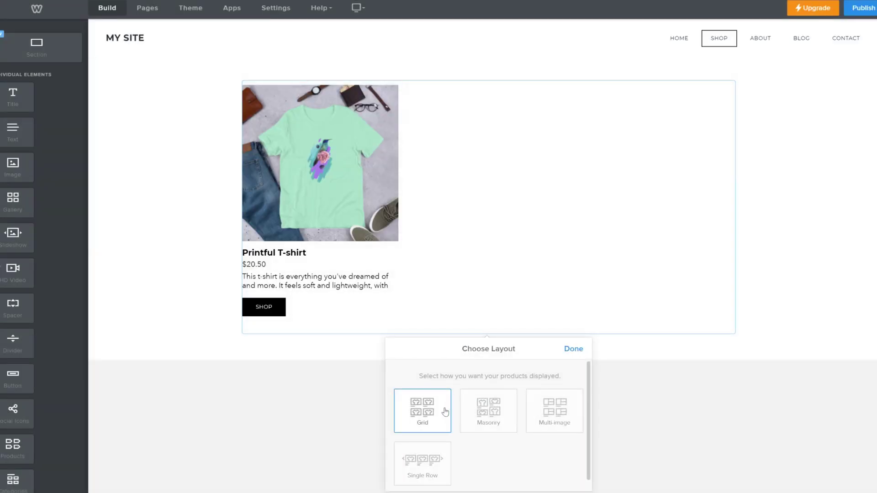
{"action": "left_click", "coordinate": [573, 350]}
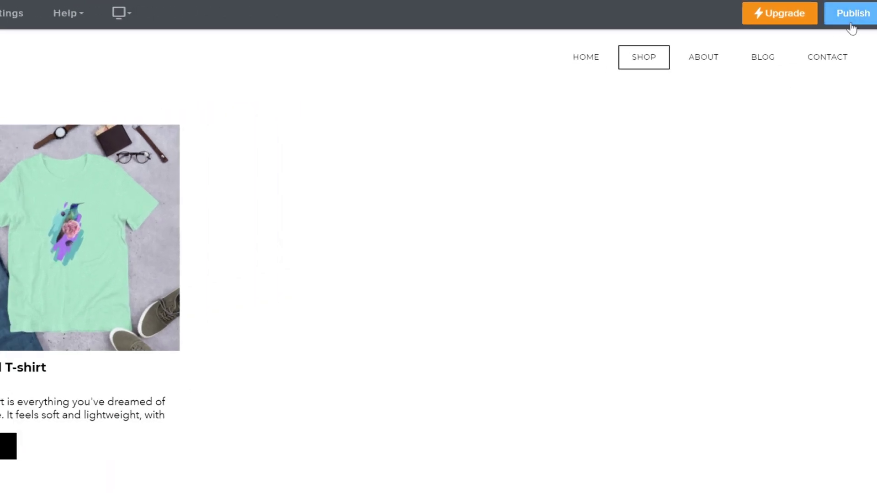
Publish the site, check the T-shirt's product page on the live Shop, then view upgrade plans.
{"action": "left_click", "coordinate": [861, 14]}
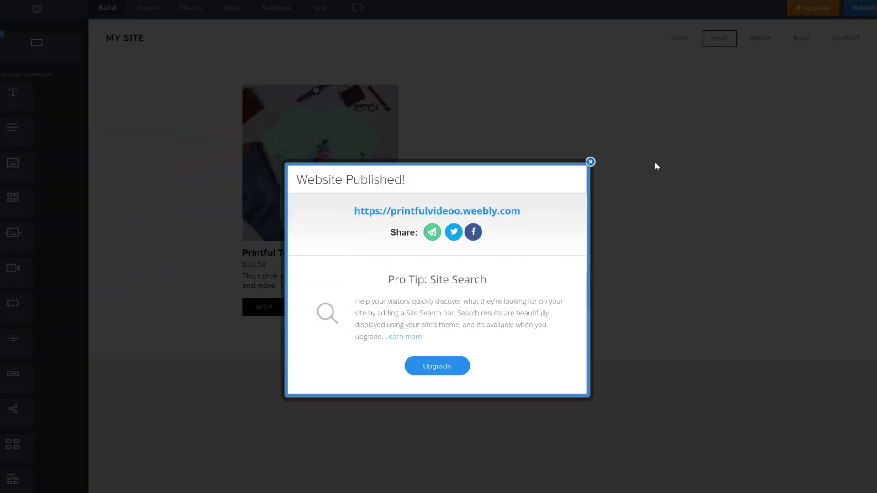
{"action": "left_click", "coordinate": [513, 212]}
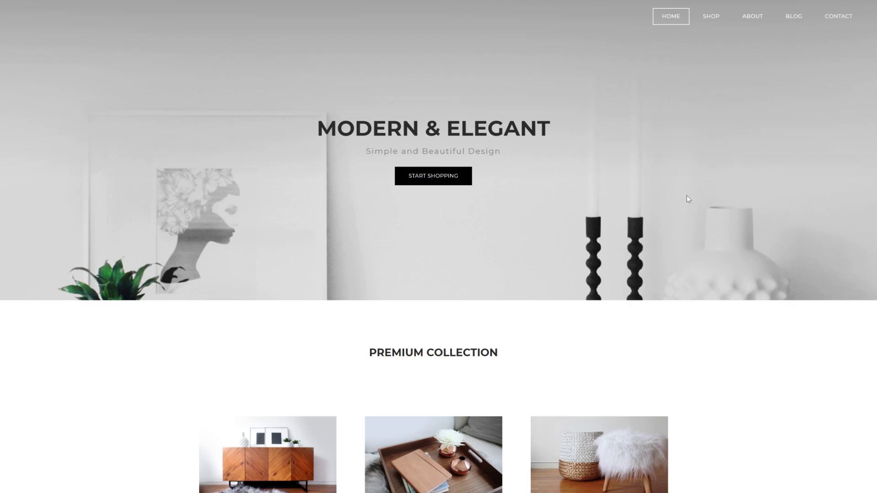
{"action": "left_click", "coordinate": [718, 16]}
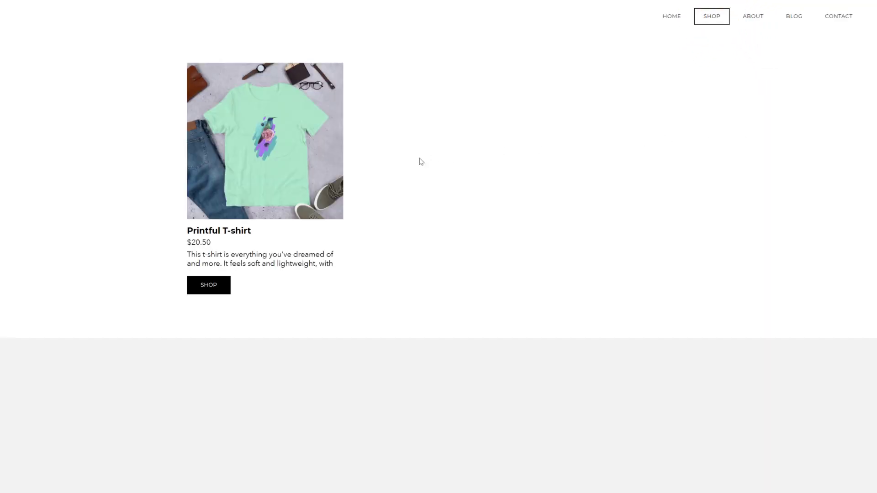
{"action": "left_click", "coordinate": [333, 183]}
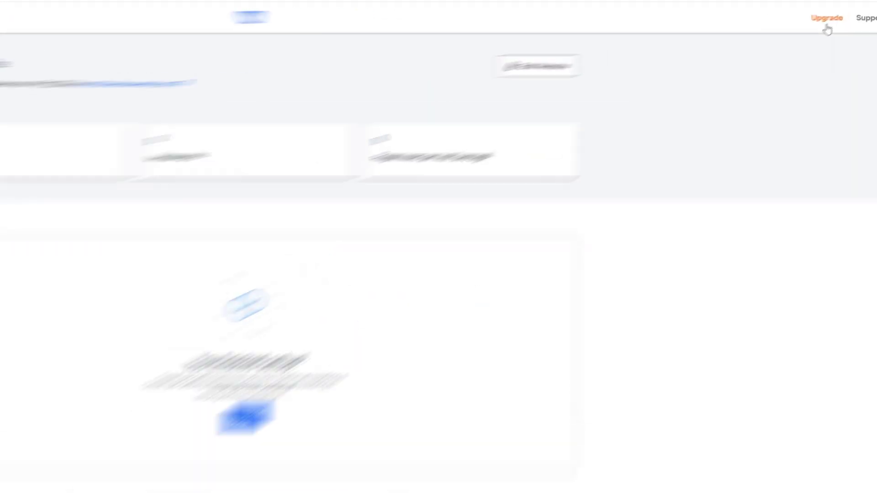
{"action": "left_click", "coordinate": [836, 14]}
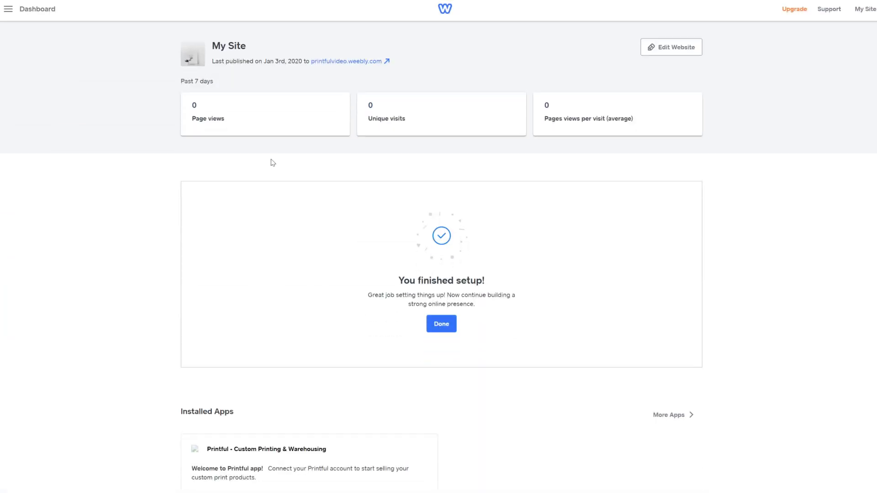
Go to the store's Setup > Shipping settings and begin shipping setup.
{"action": "left_click", "coordinate": [9, 11]}
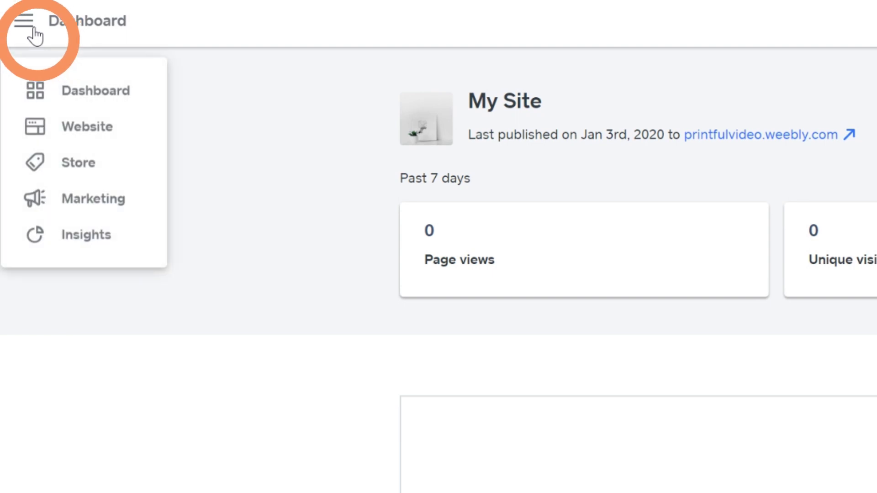
{"action": "left_click", "coordinate": [104, 170]}
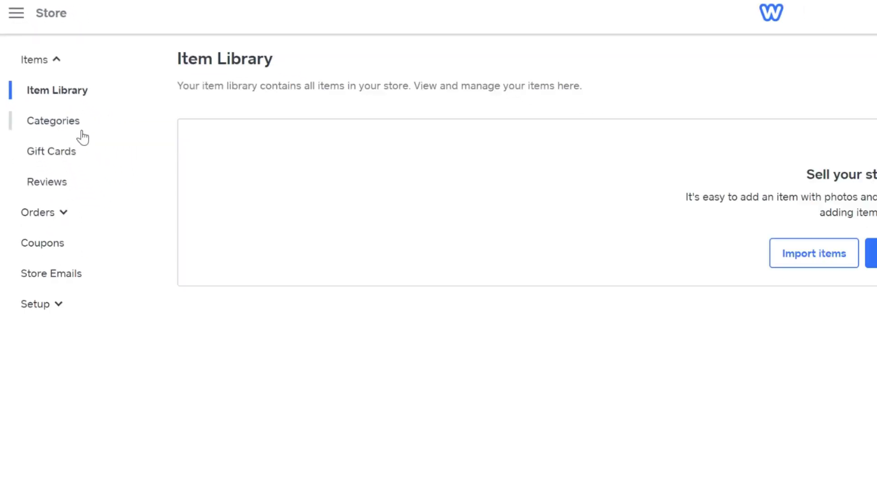
{"action": "left_click", "coordinate": [72, 307]}
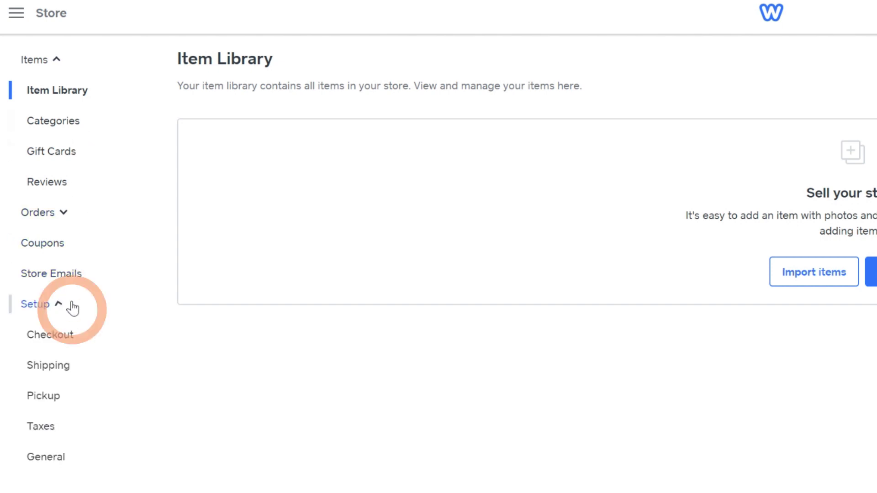
{"action": "left_click", "coordinate": [81, 373]}
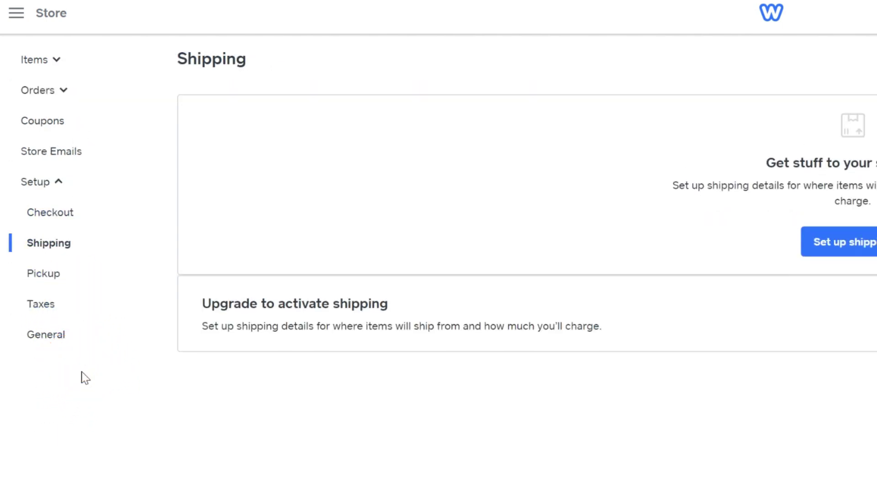
{"action": "left_click", "coordinate": [522, 145]}
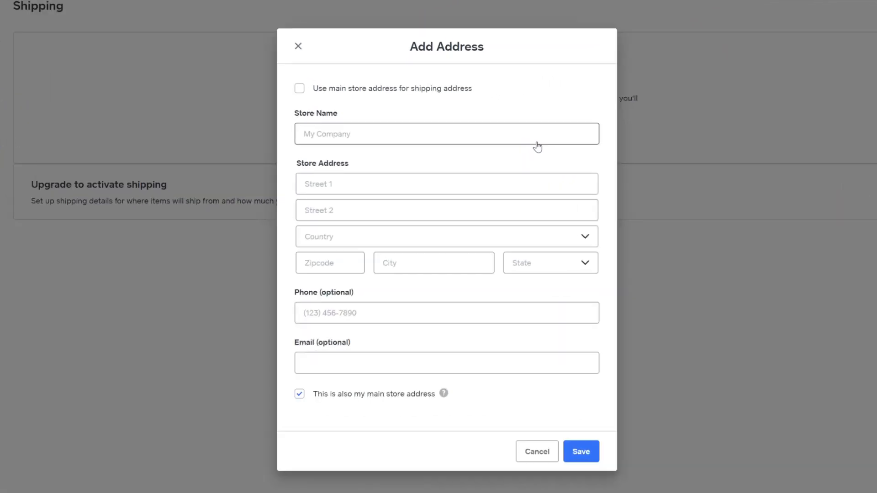
Enter store name 'Printful Video' and fill the store's street address from the matching suggestion.
{"action": "left_click", "coordinate": [537, 142]}
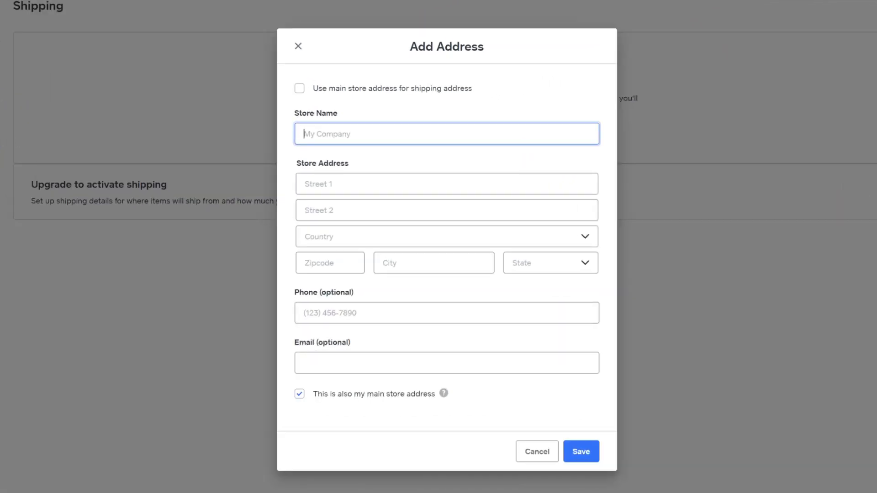
{"action": "type", "text": "Printful Video"}
{"action": "left_click", "coordinate": [447, 184]}
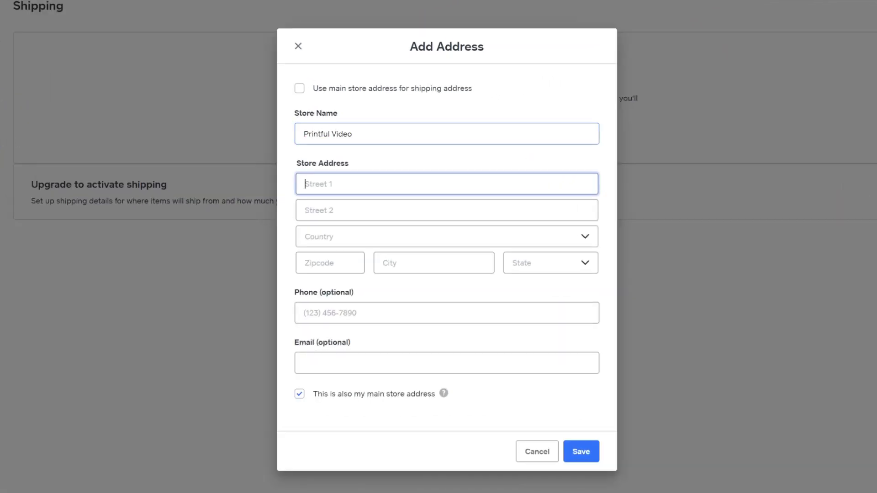
{"action": "type", "text": "11"}
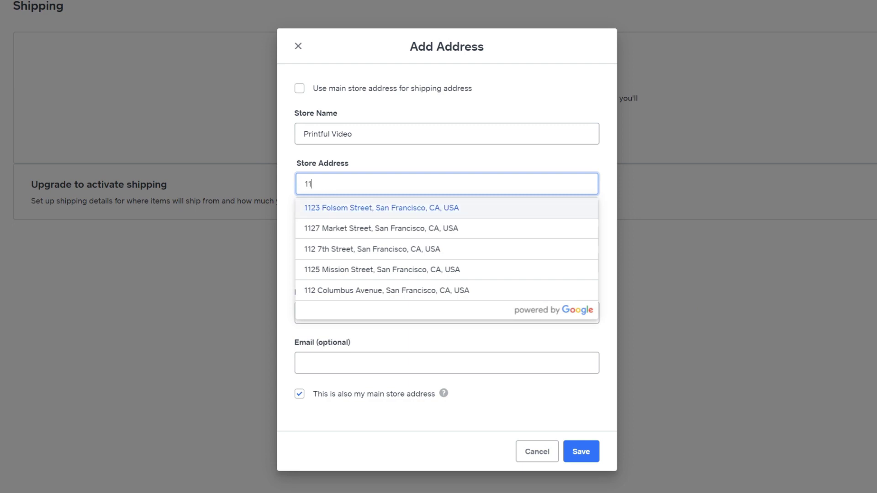
{"action": "type", "text": "025 West"}
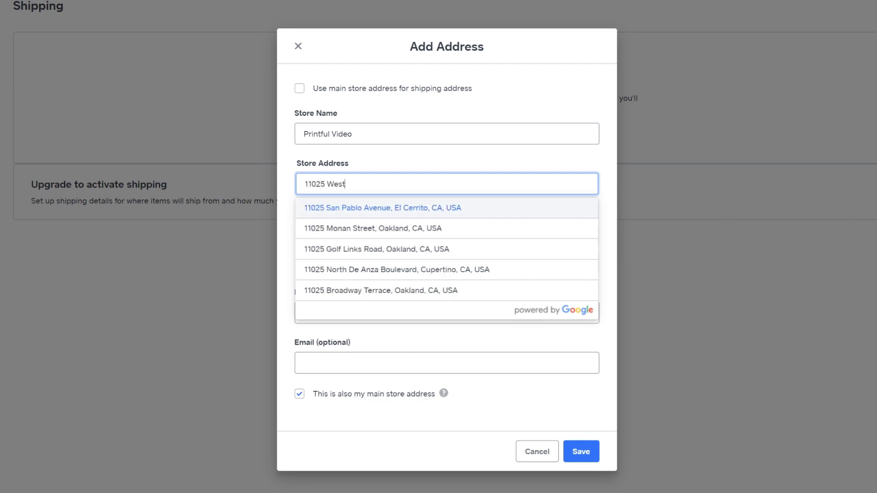
{"action": "type", "text": "lake "}
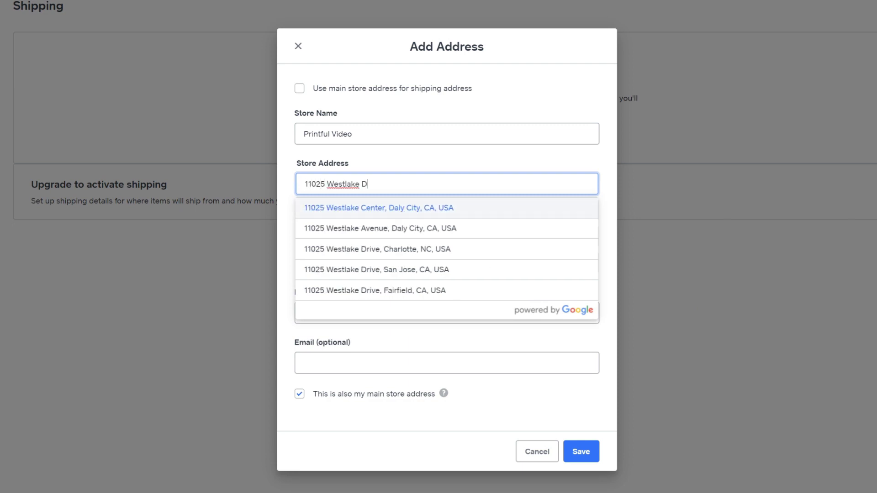
{"action": "type", "text": "Dr"}
{"action": "left_click", "coordinate": [517, 209]}
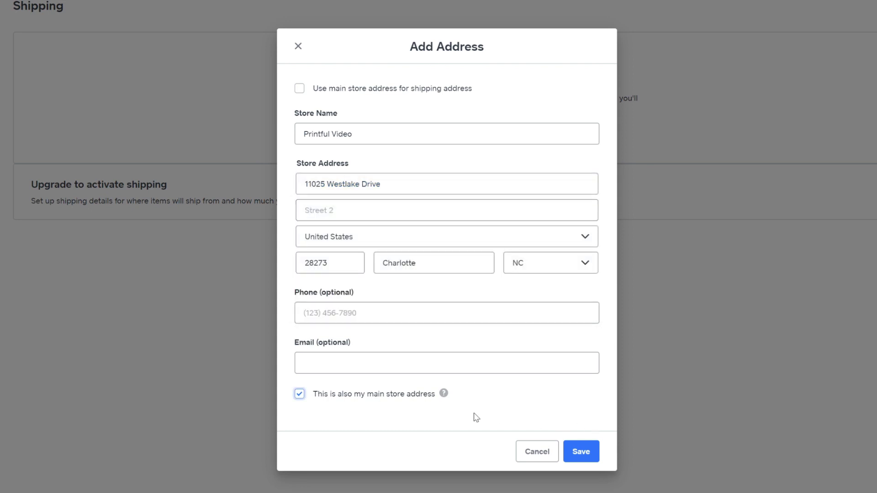
Save the ship-from address as not the main store address, then add a US order-weight rate.
{"action": "left_click", "coordinate": [300, 397]}
{"action": "left_click", "coordinate": [588, 457]}
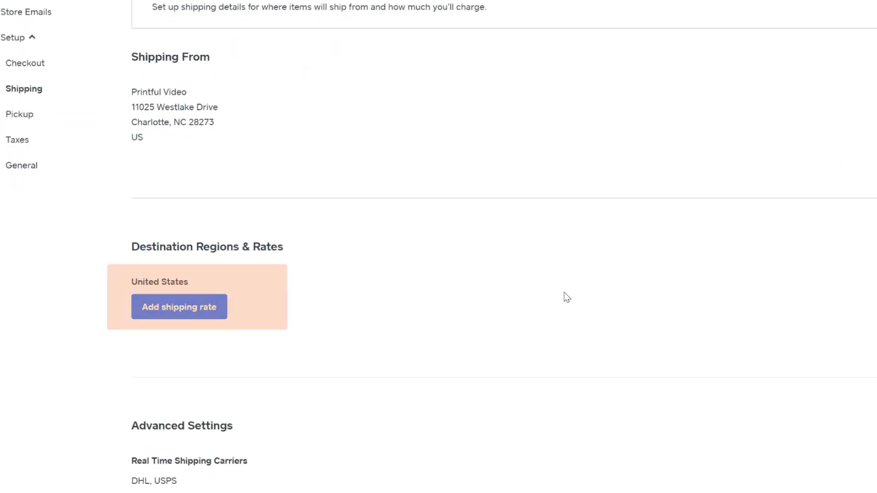
{"action": "left_click", "coordinate": [218, 317]}
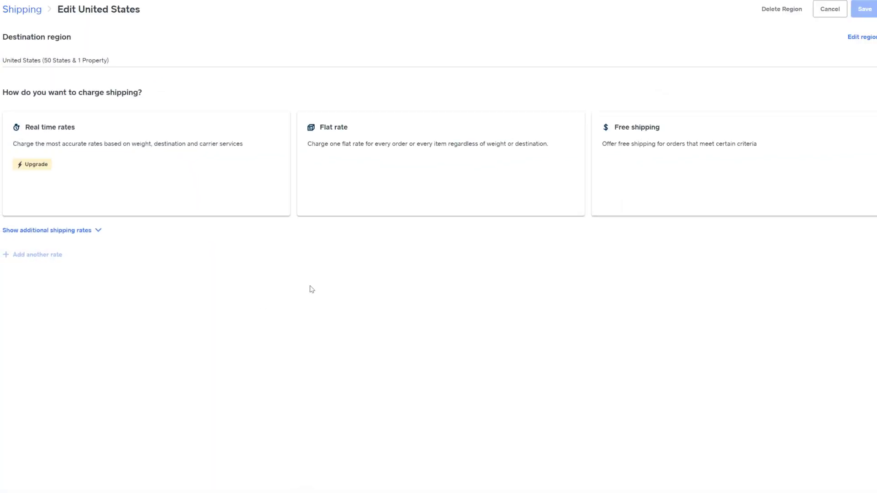
{"action": "left_click", "coordinate": [95, 232]}
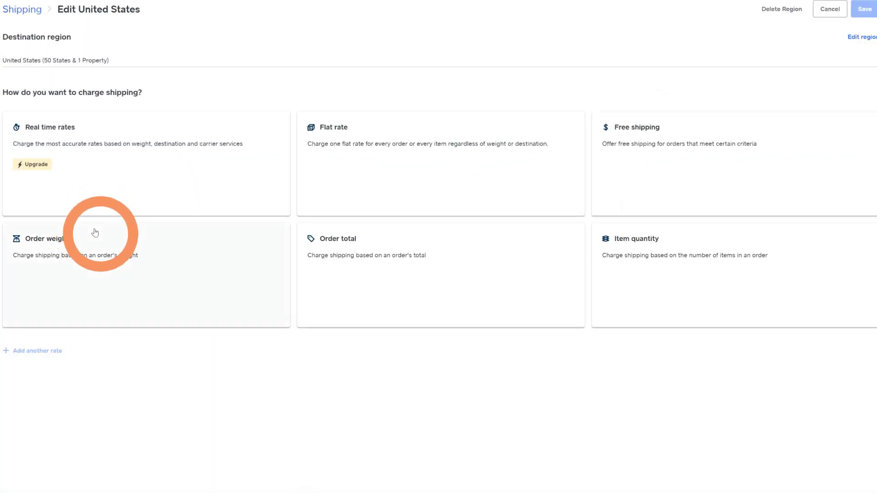
{"action": "left_click", "coordinate": [200, 272]}
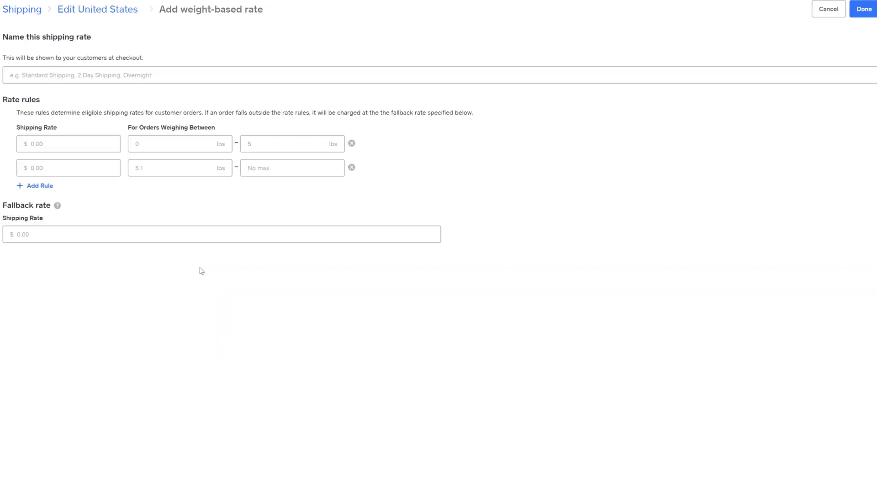
Name the weight-based rate 'Flat rate' and show Printful's Shirts shipping rates for reference.
{"action": "type", "text": "Flat rate"}
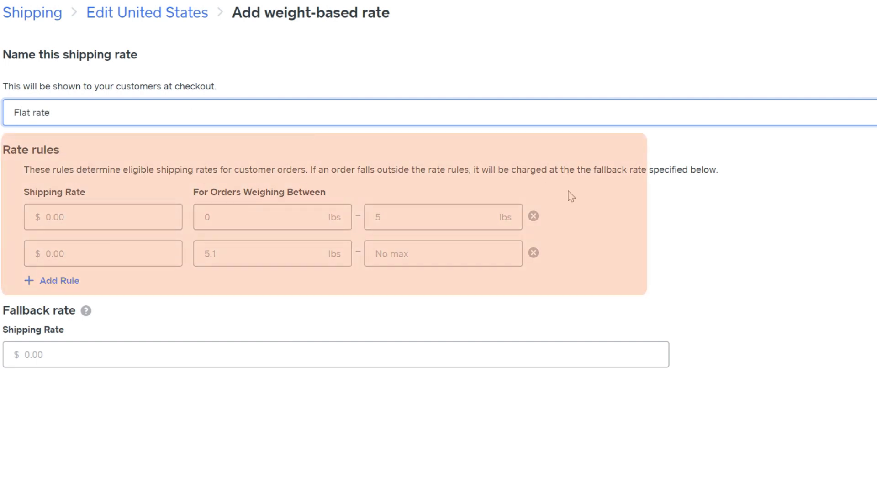
{"action": "left_click", "coordinate": [586, 195]}
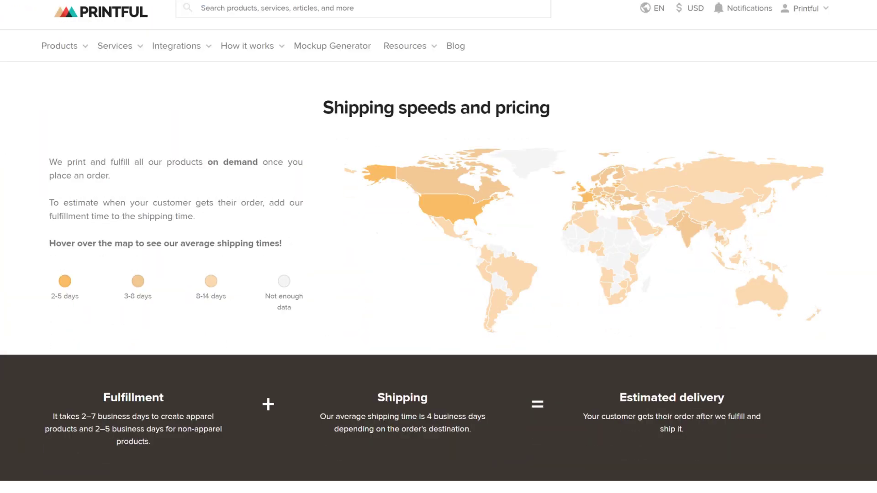
{"action": "scroll", "coordinate": [721, 186], "scroll_direction": "down", "scroll_amount": 15}
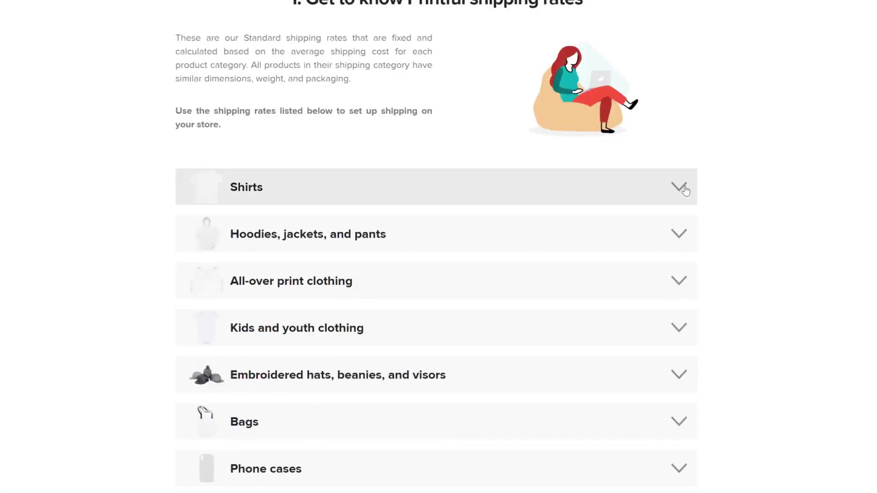
{"action": "left_click", "coordinate": [679, 187]}
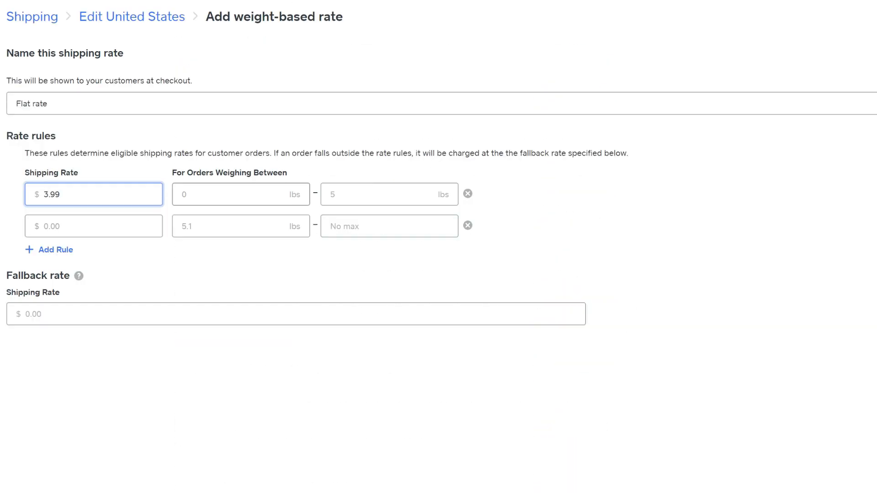
Enter the first two weight rules: $3.99 up to 0.3 lbs and $5.14 for 0.4–0.6 lbs.
{"action": "key", "text": "Tab"}
{"action": "type", "text": "0"}
{"action": "key", "text": "Tab"}
{"action": "type", "text": "0.3"}
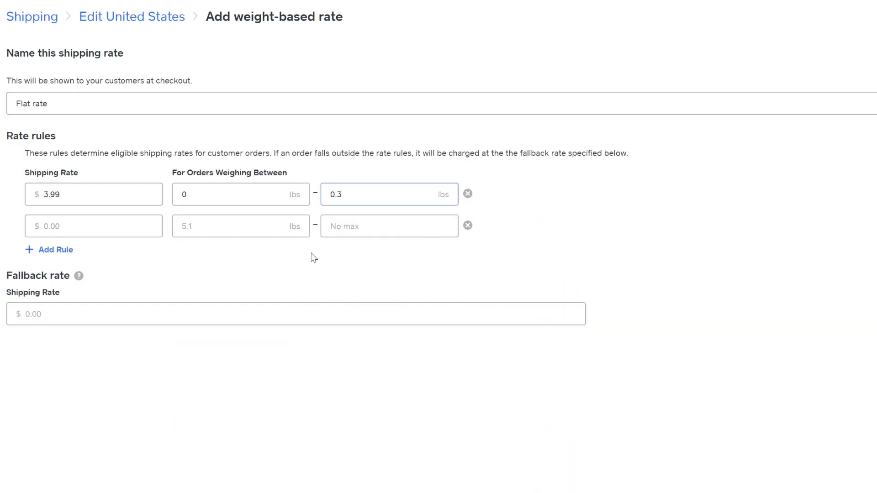
{"action": "key", "text": "Tab"}
{"action": "type", "text": "5.14"}
{"action": "key", "text": "Tab"}
{"action": "type", "text": "0.4"}
{"action": "key", "text": "Tab"}
{"action": "type", "text": "0.6"}
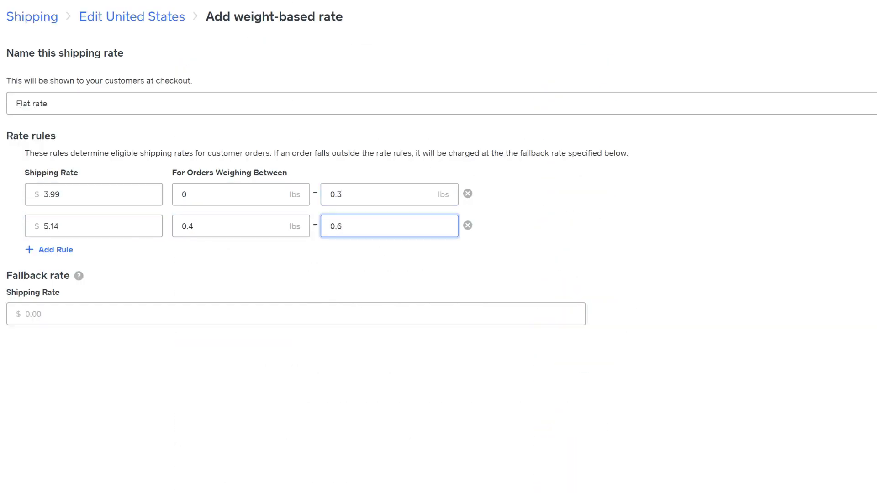
Add a third rule of $6.39 for 0.7–1 lb and save the Flat rate.
{"action": "key", "text": "Tab"}
{"action": "key", "text": "Return"}
{"action": "type", "text": "6.39"}
{"action": "key", "text": "Tab"}
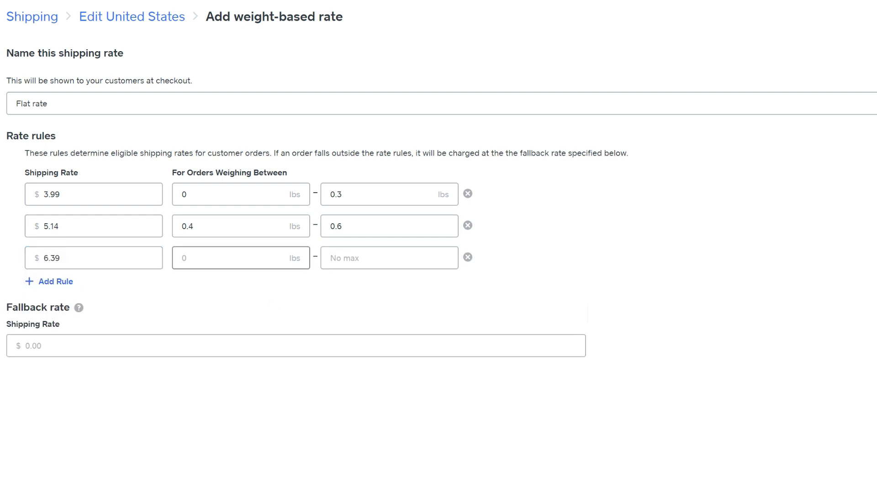
{"action": "type", "text": "0.7"}
{"action": "key", "text": "Tab"}
{"action": "type", "text": "1"}
{"action": "left_click", "coordinate": [723, 302]}
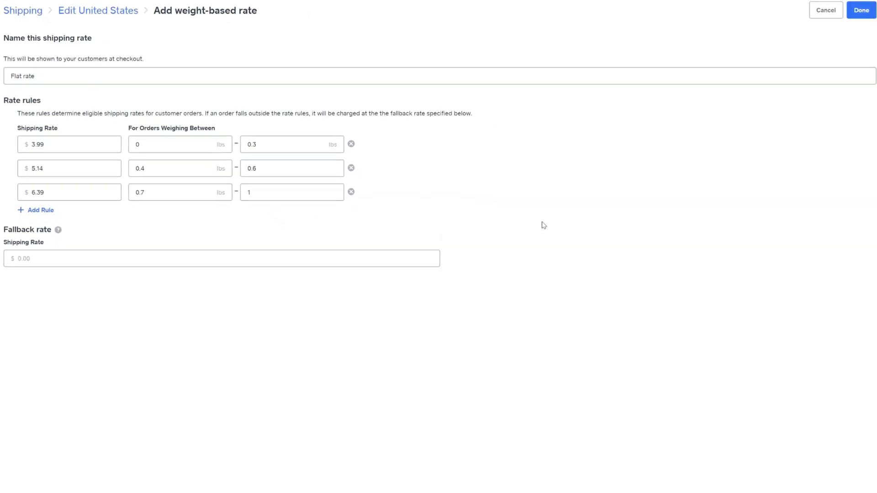
{"action": "left_click", "coordinate": [867, 20]}
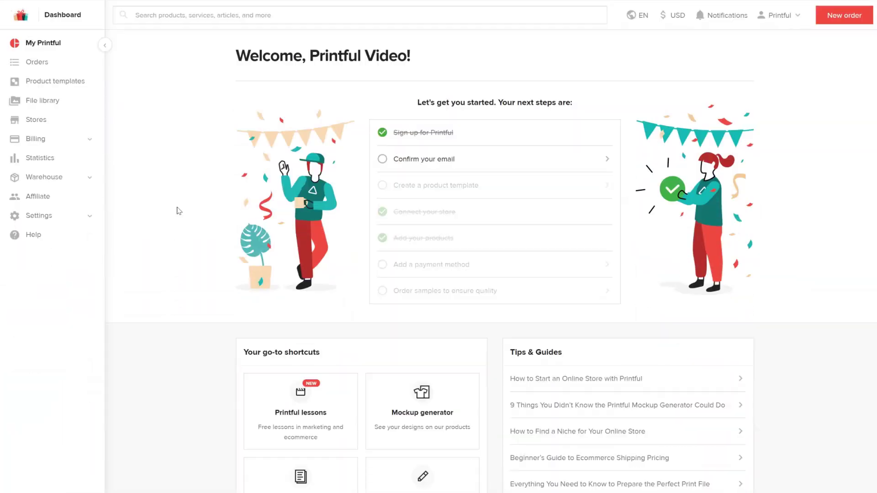
Open Printful's 'How does billing work?' page from the dashboard's Billing section.
{"action": "left_click", "coordinate": [83, 145]}
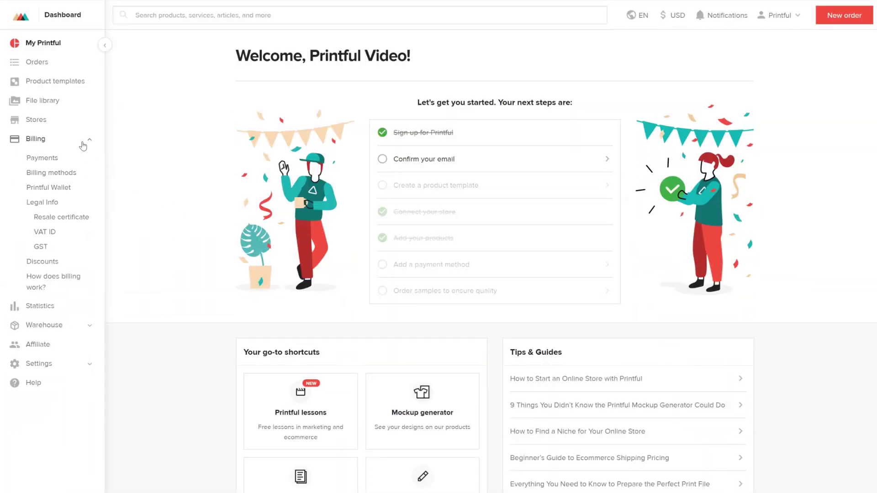
{"action": "left_click", "coordinate": [76, 281]}
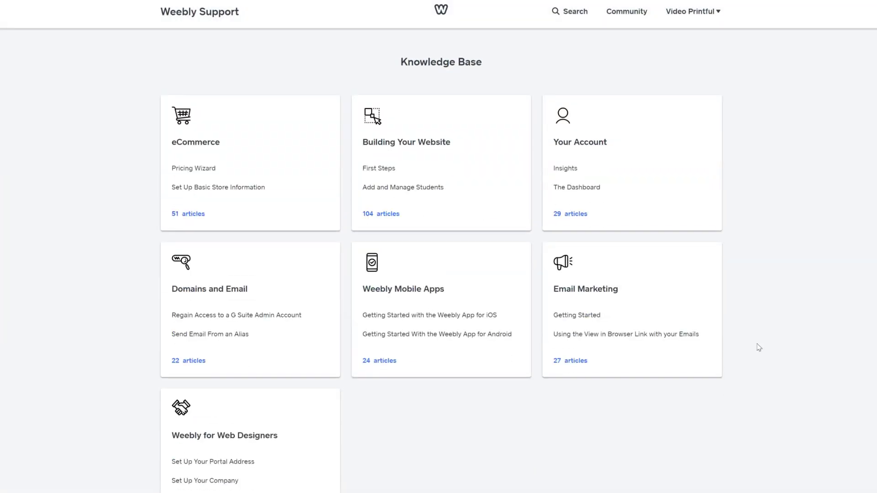
Open the 'Add and Manage Students' article under Building Your Website.
{"action": "left_click", "coordinate": [457, 194]}
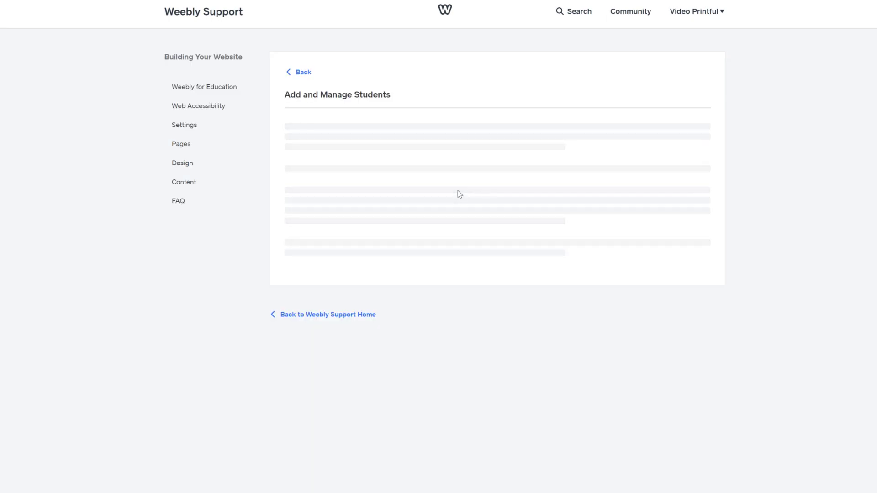